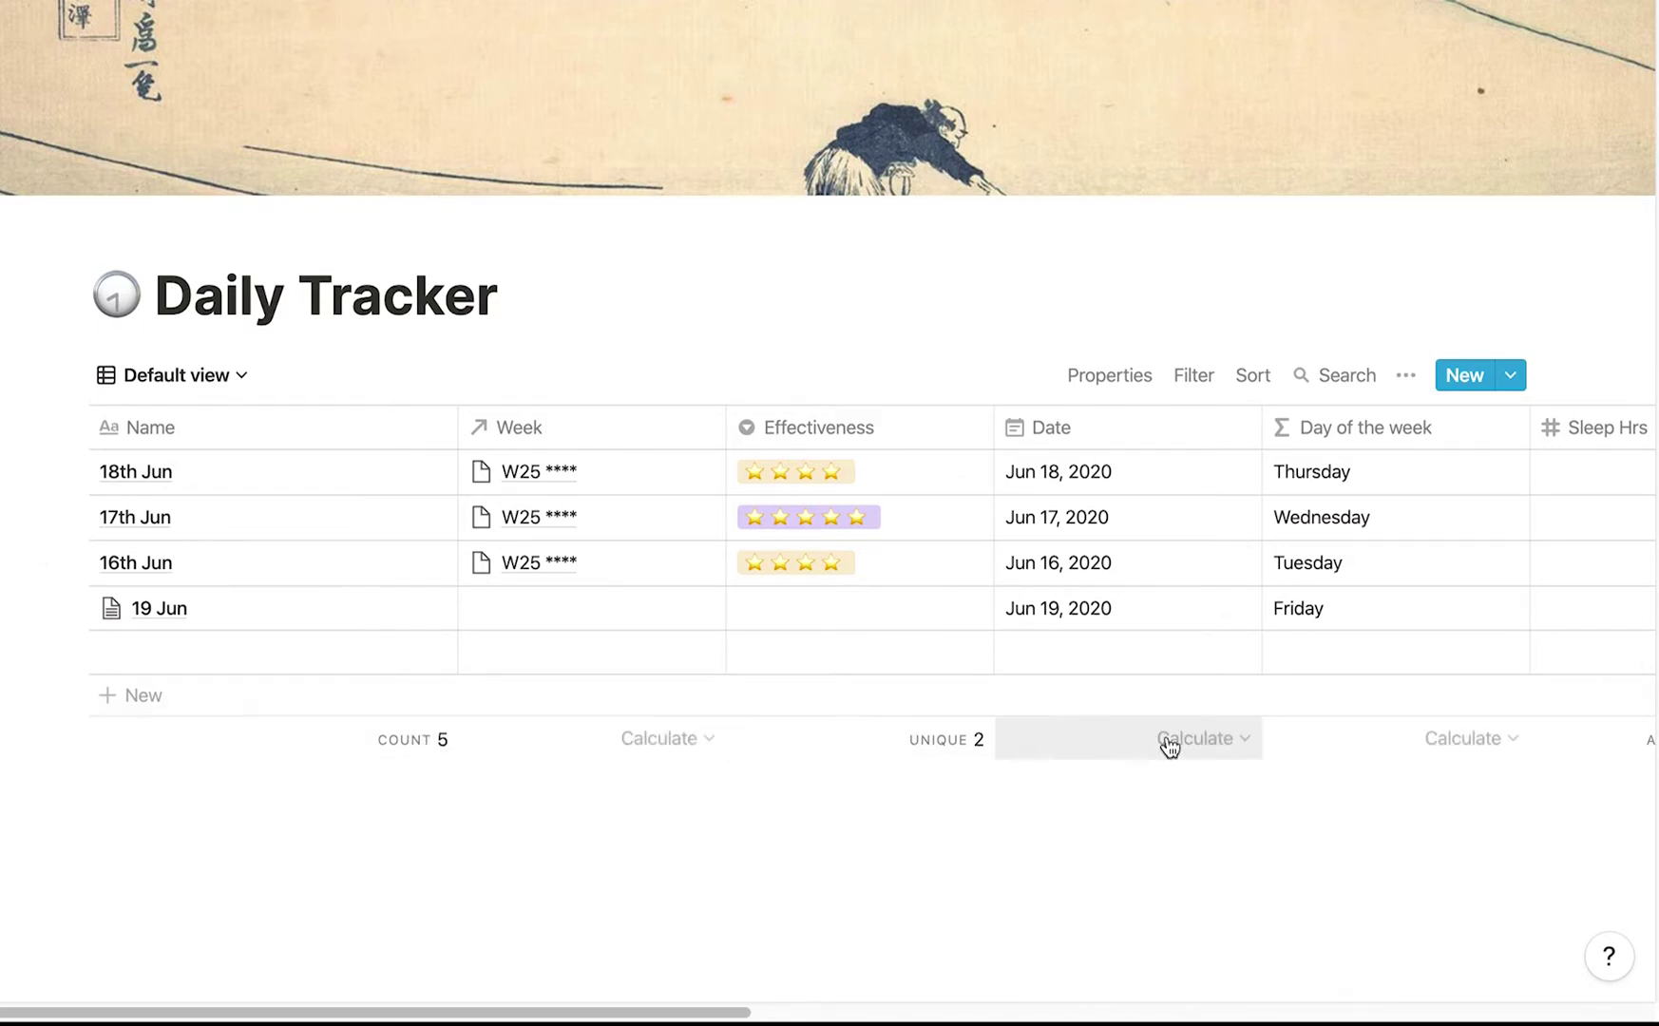
Go to the Today overview page and scroll through it to check for the 19 Jun entry.
mouse_move(5, 285)
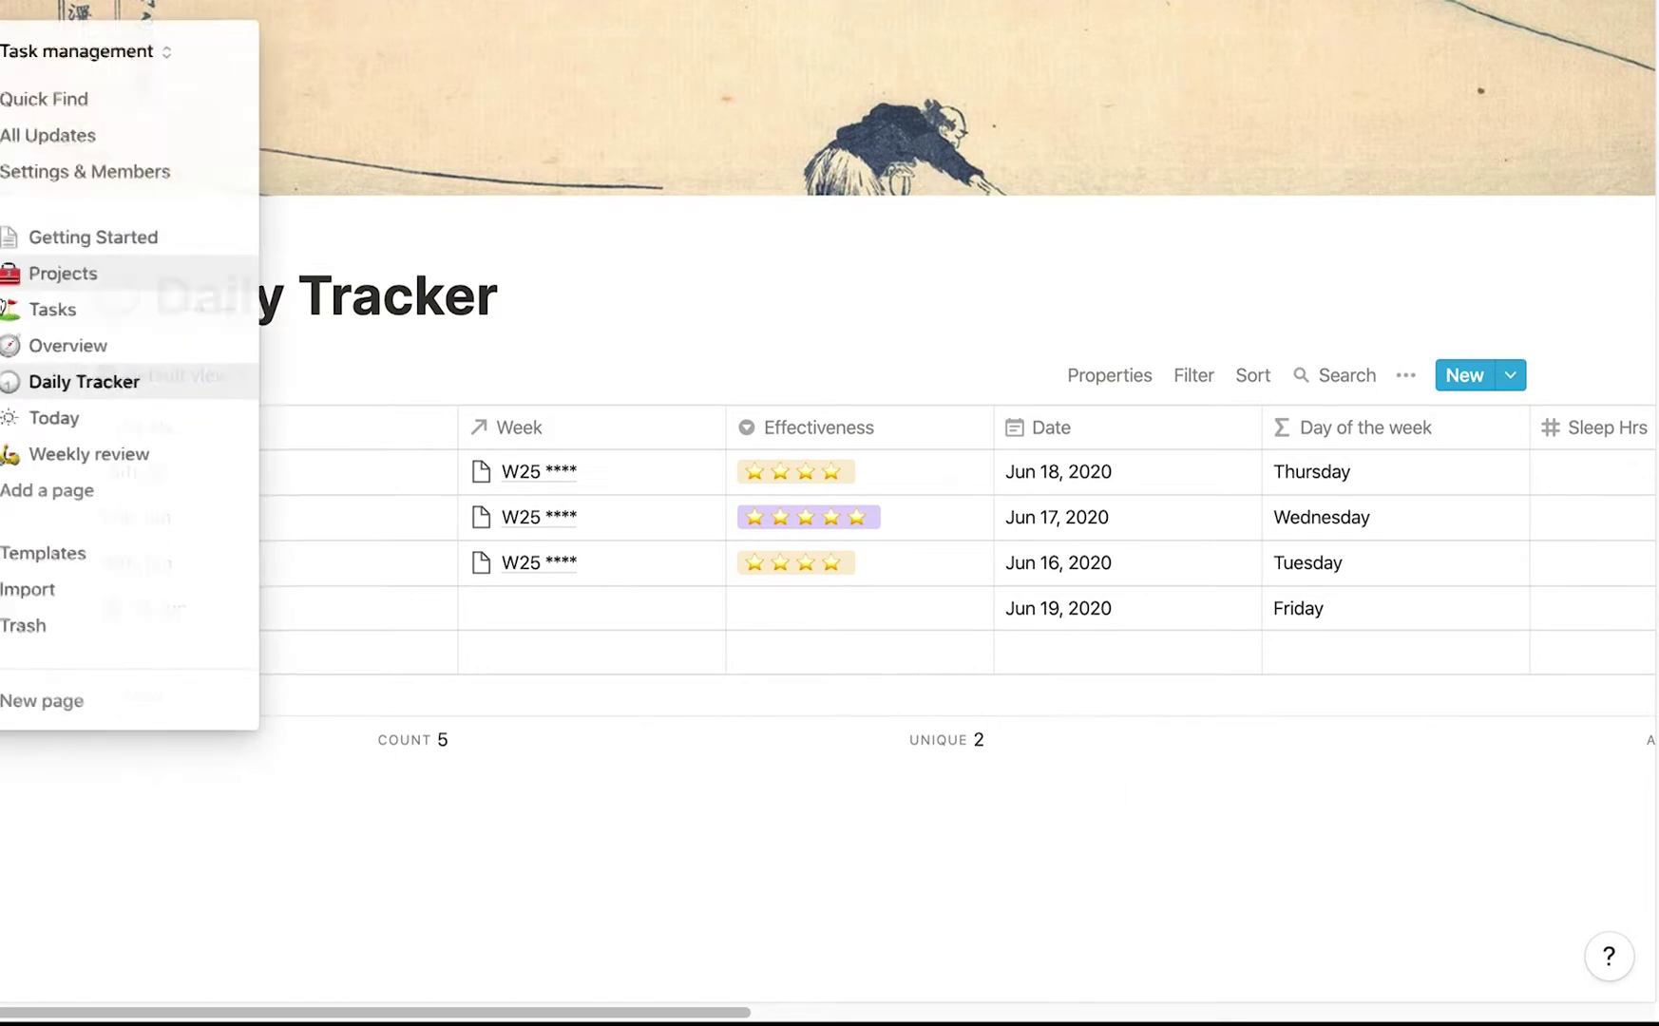
click(57, 418)
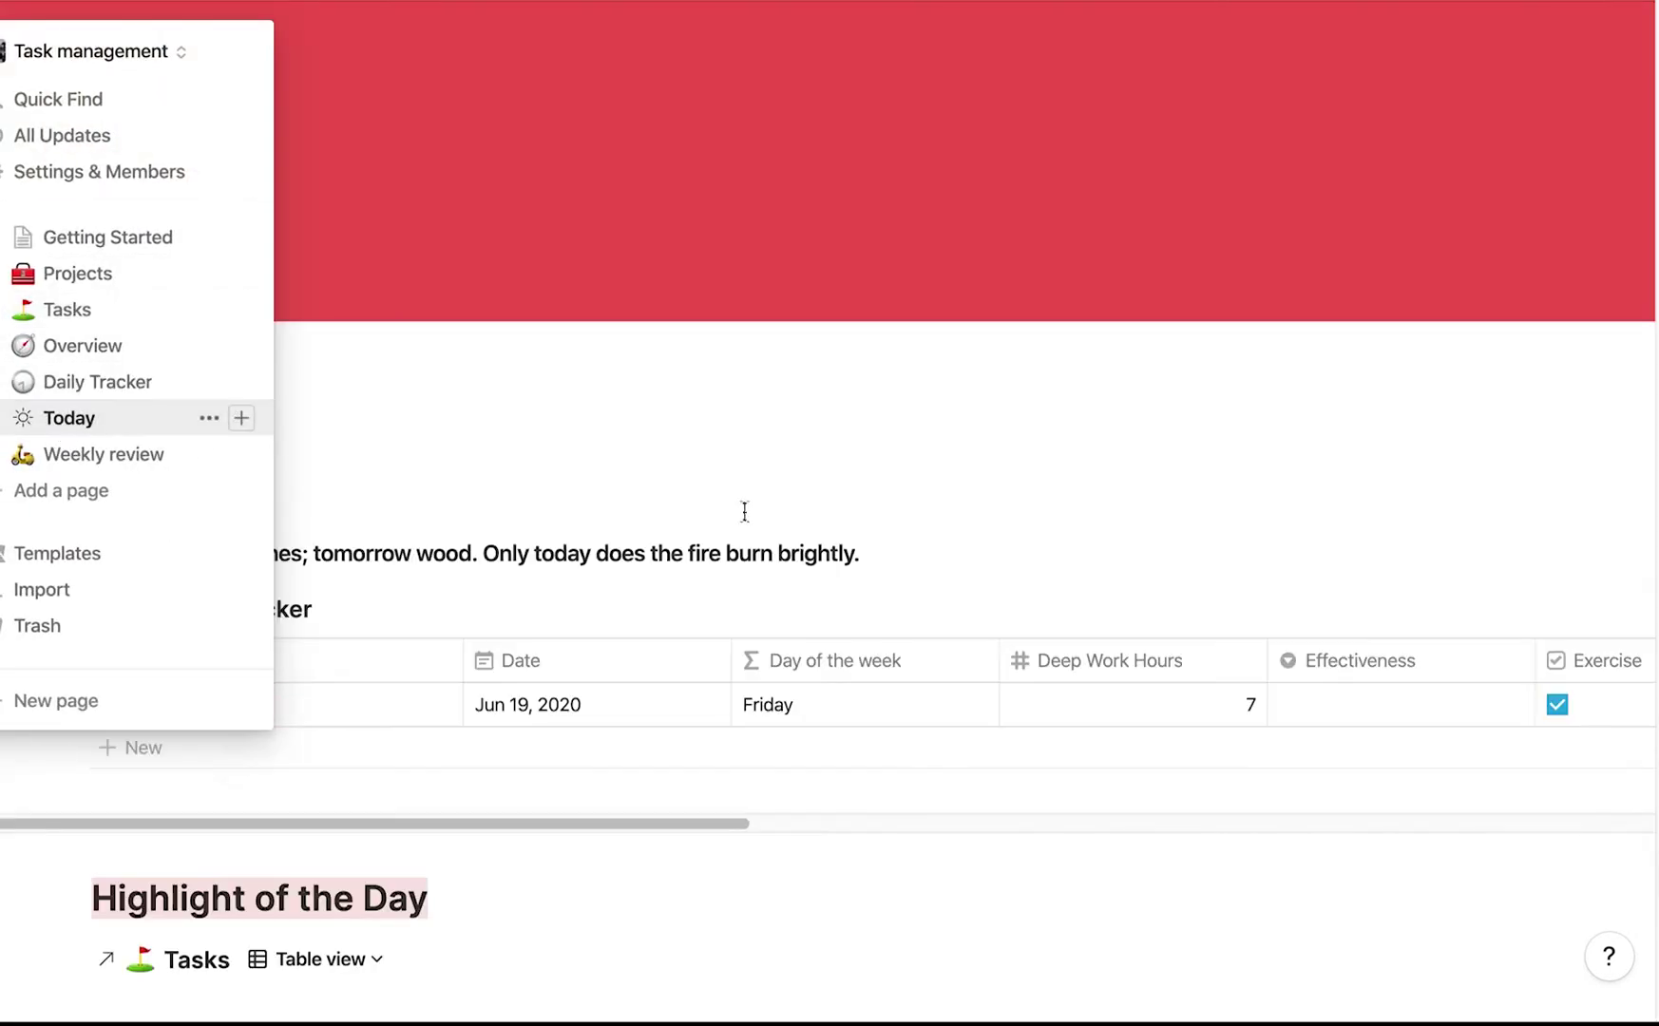
scroll(781, 511, down, 5)
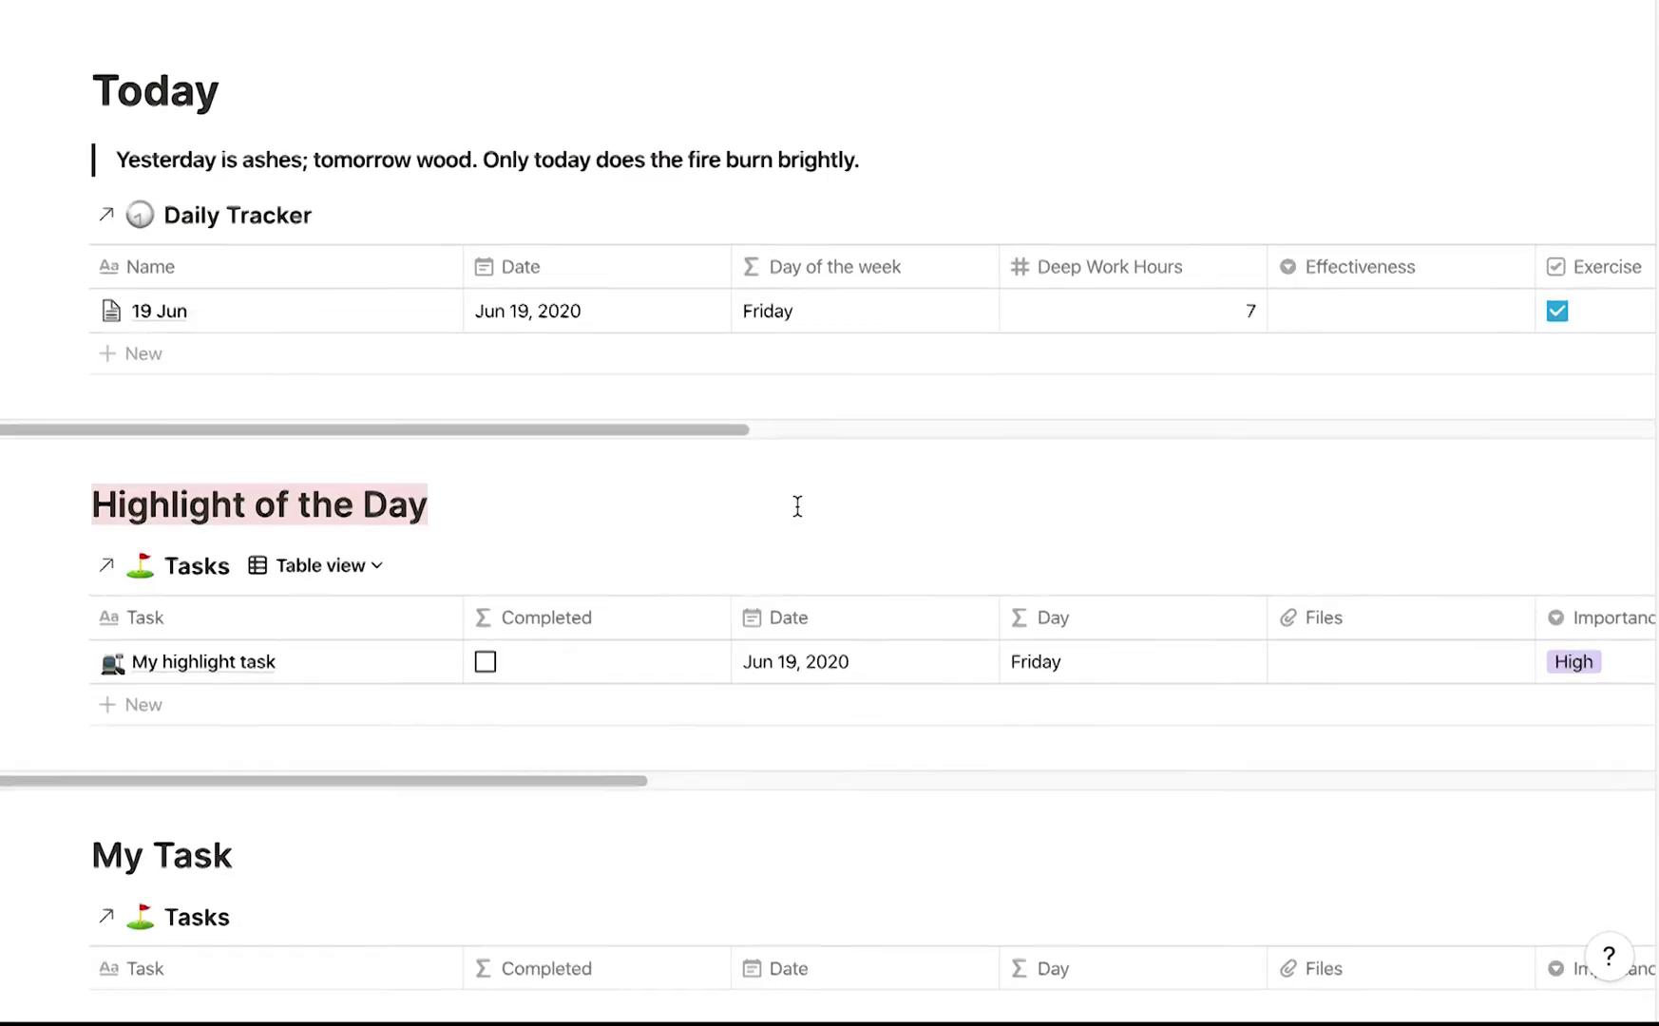
scroll(797, 514, down, 1)
scroll(796, 513, down, 4)
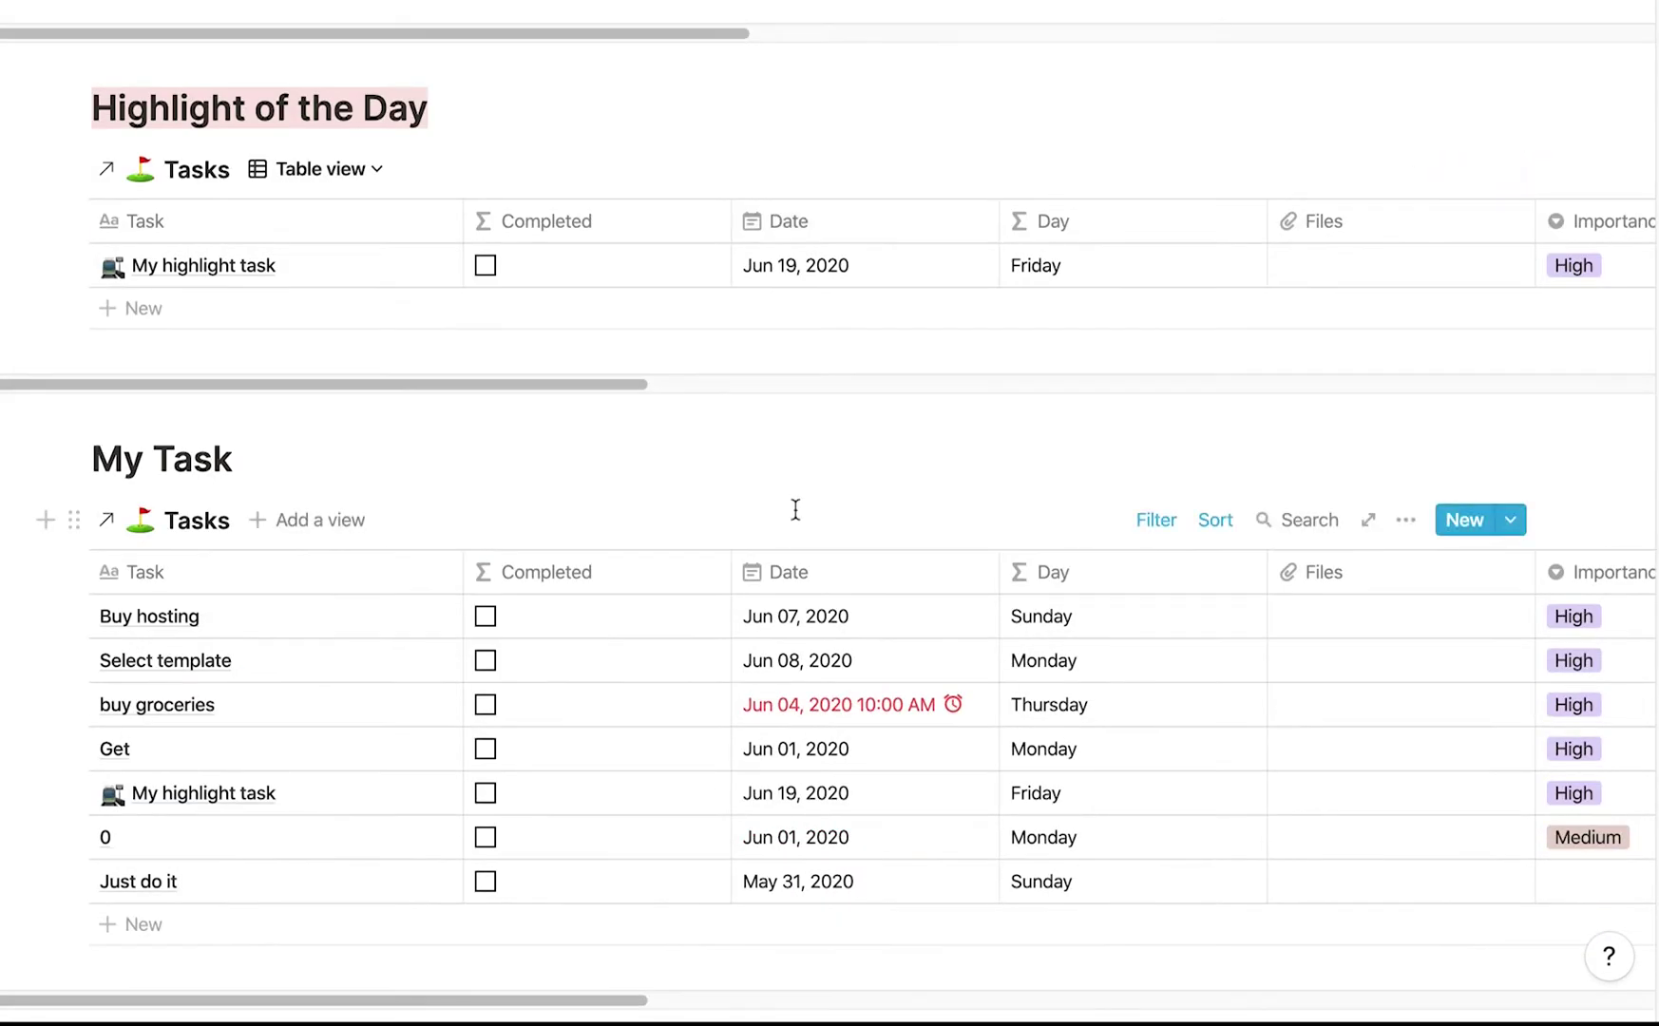
scroll(796, 511, up, 10)
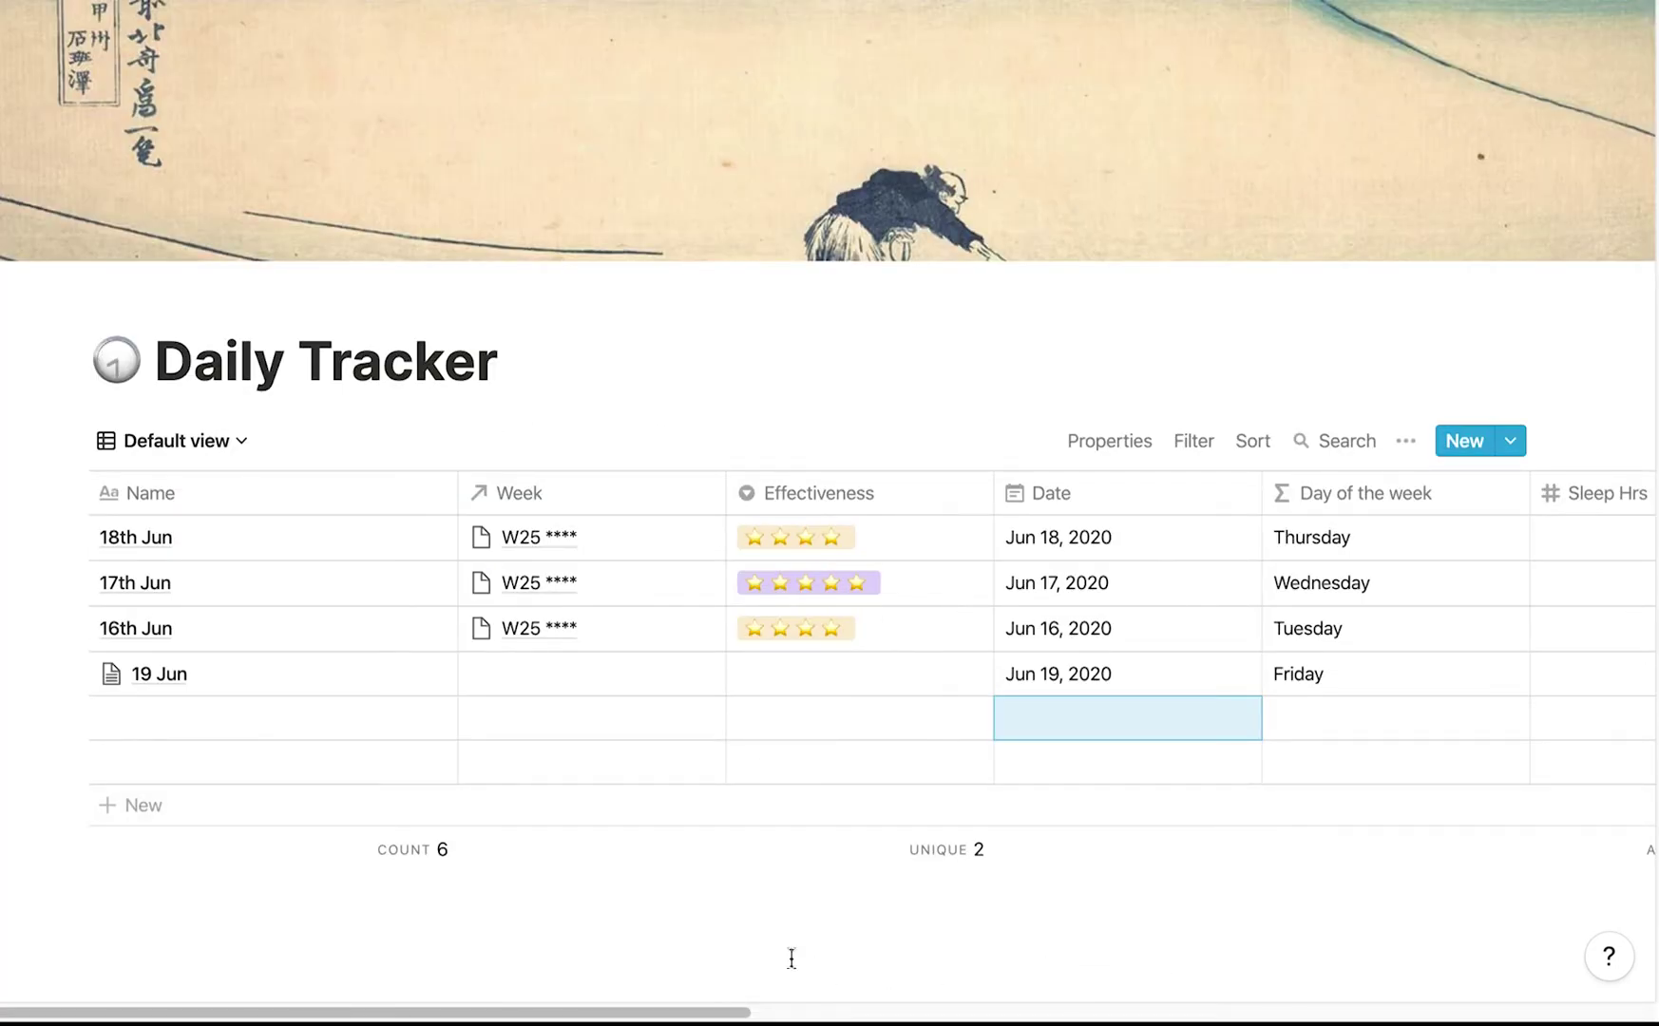
Delete the old 19 Jun row from the Daily Tracker.
click(204, 717)
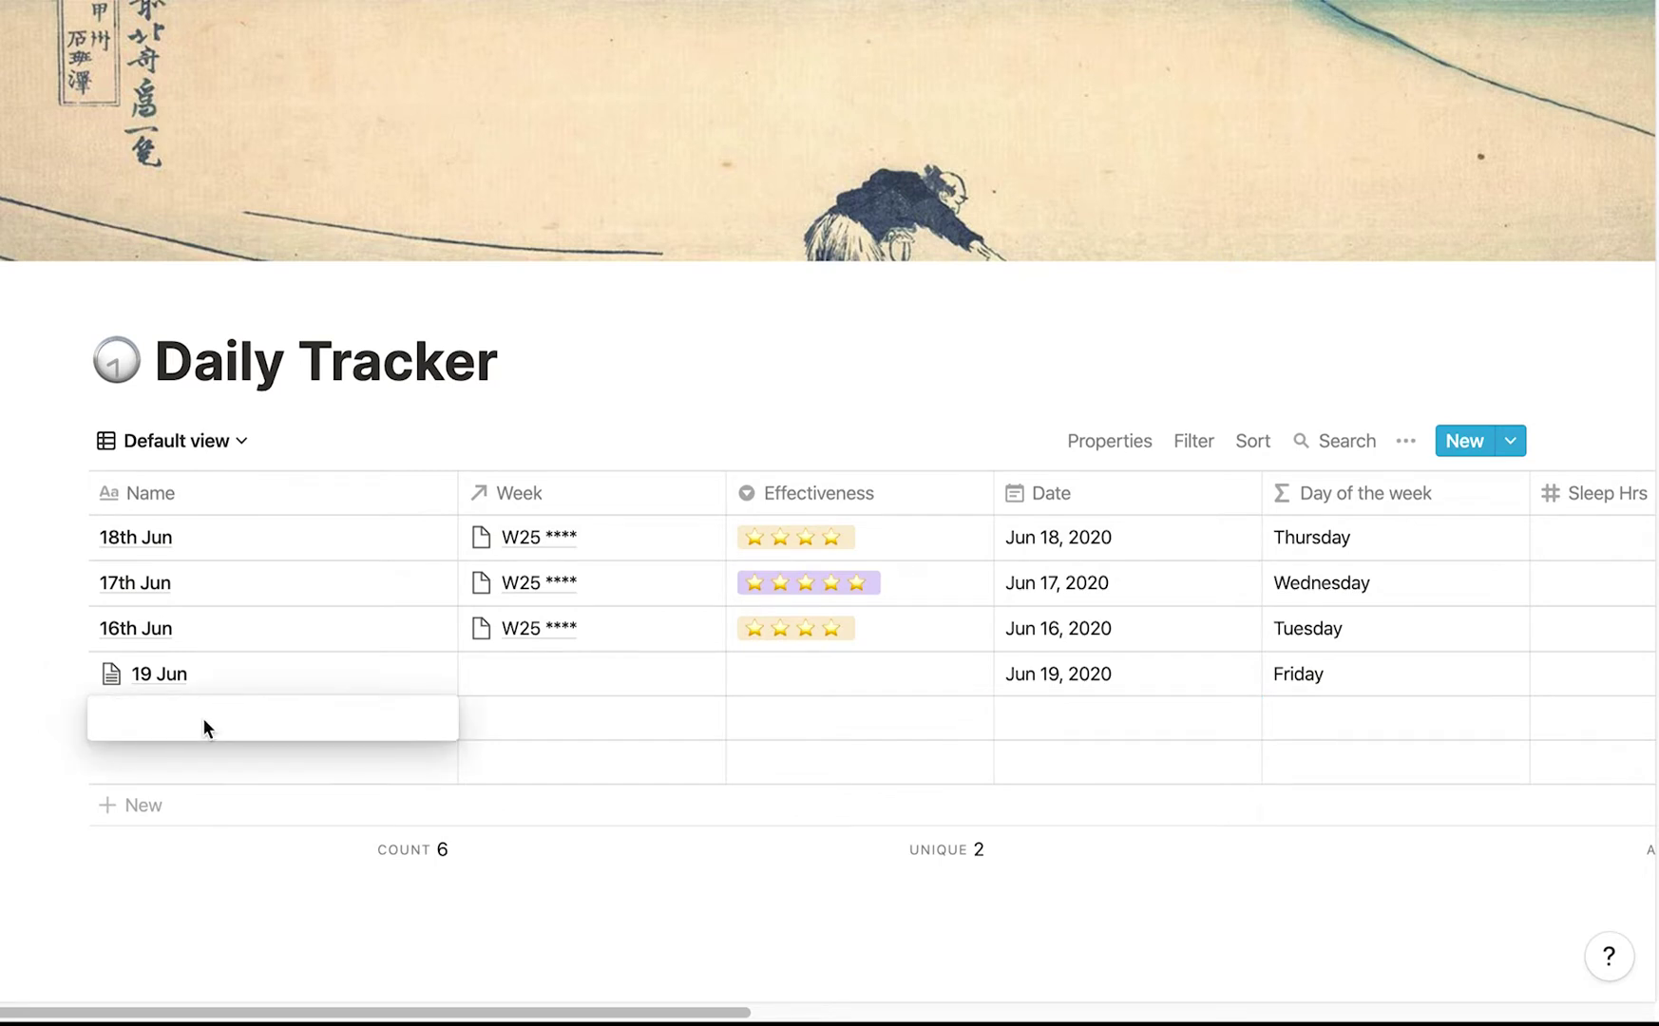
key(Escape)
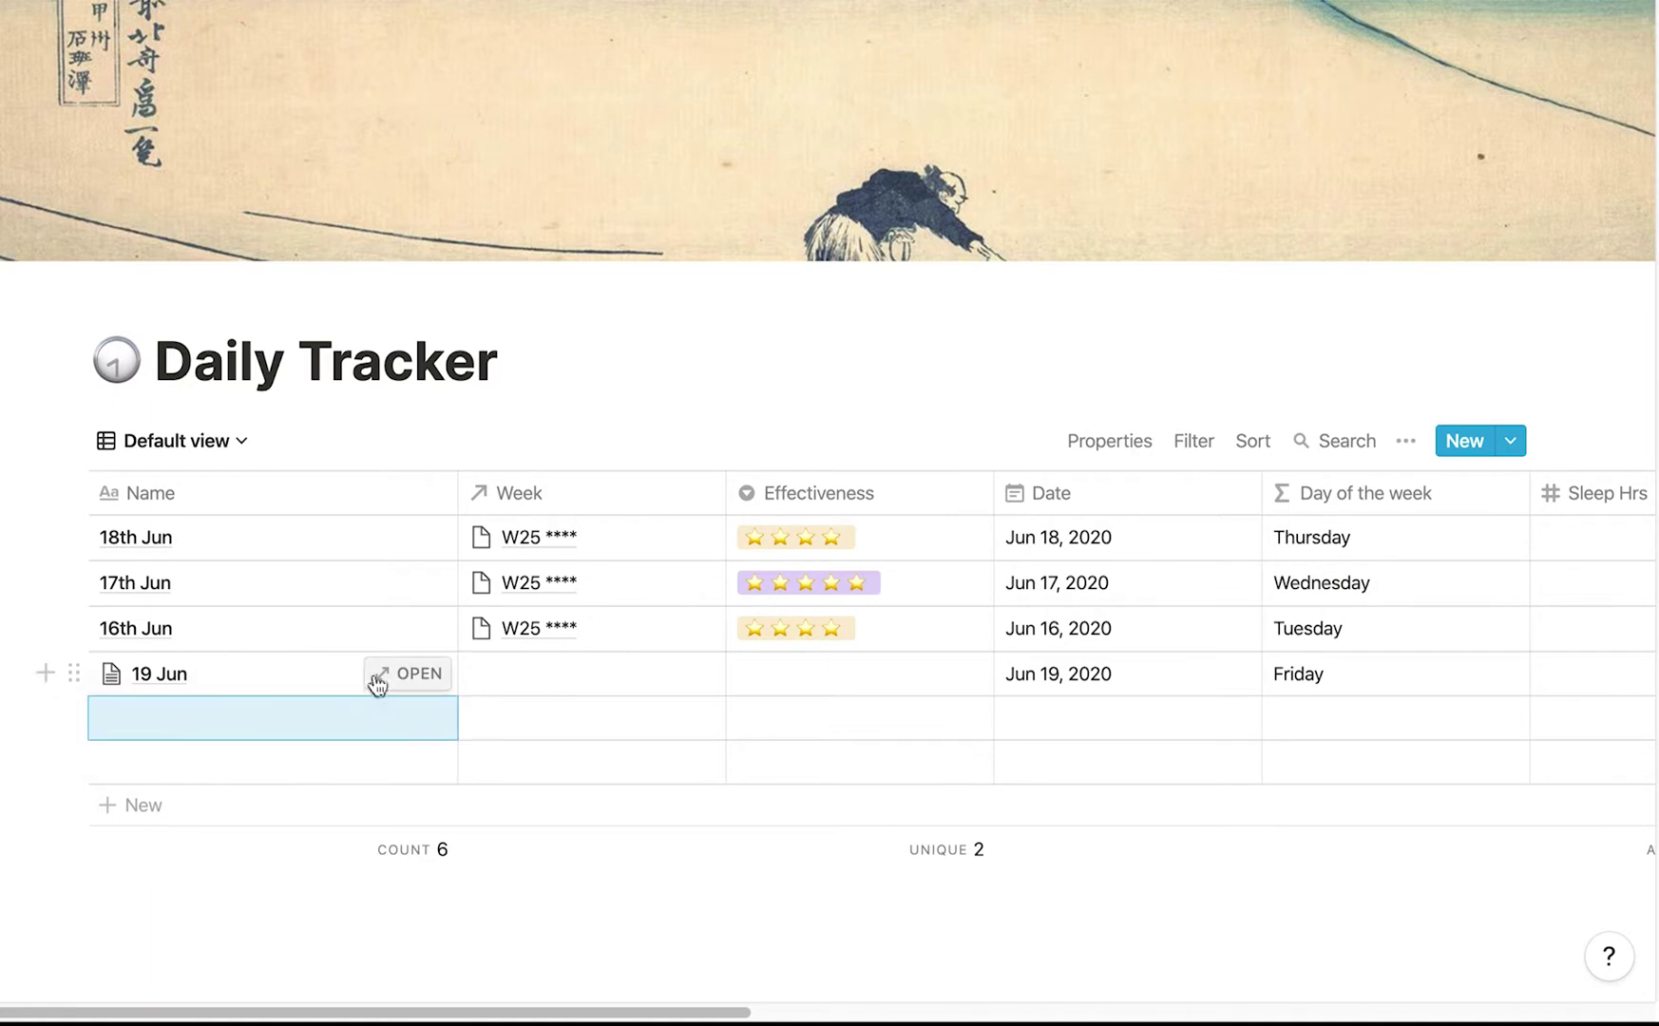
right_click(286, 677)
key(Delete)
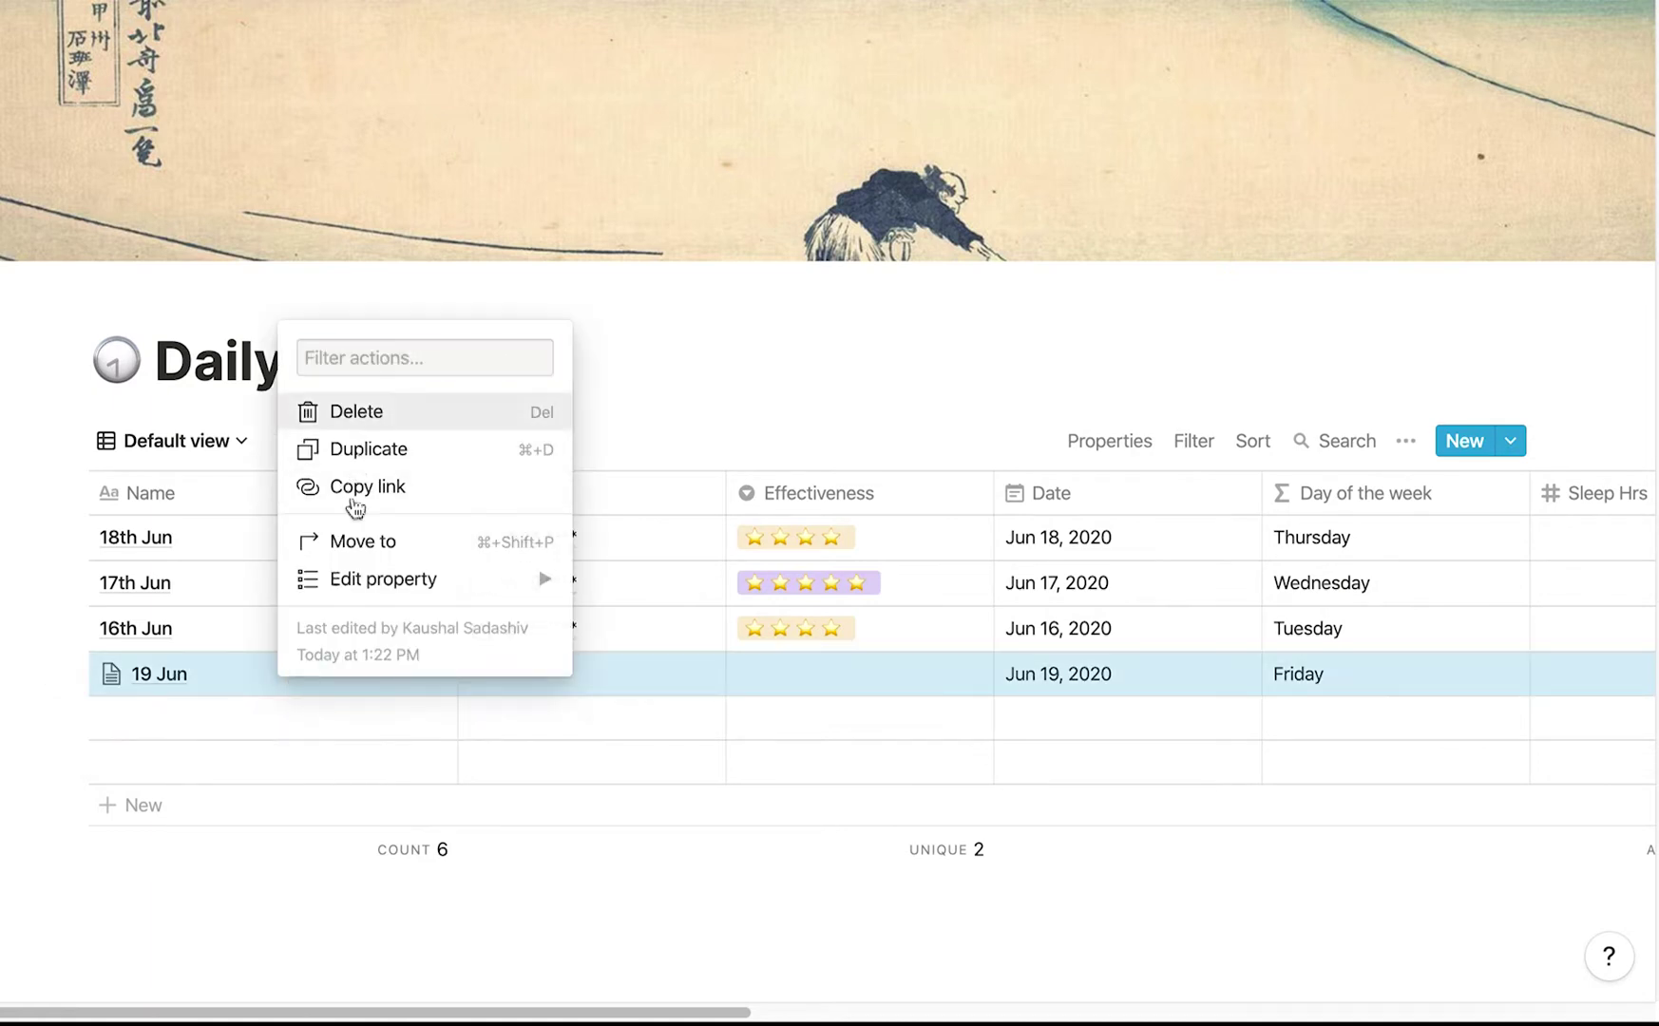
Name the new empty row '19th Jun'.
click(176, 689)
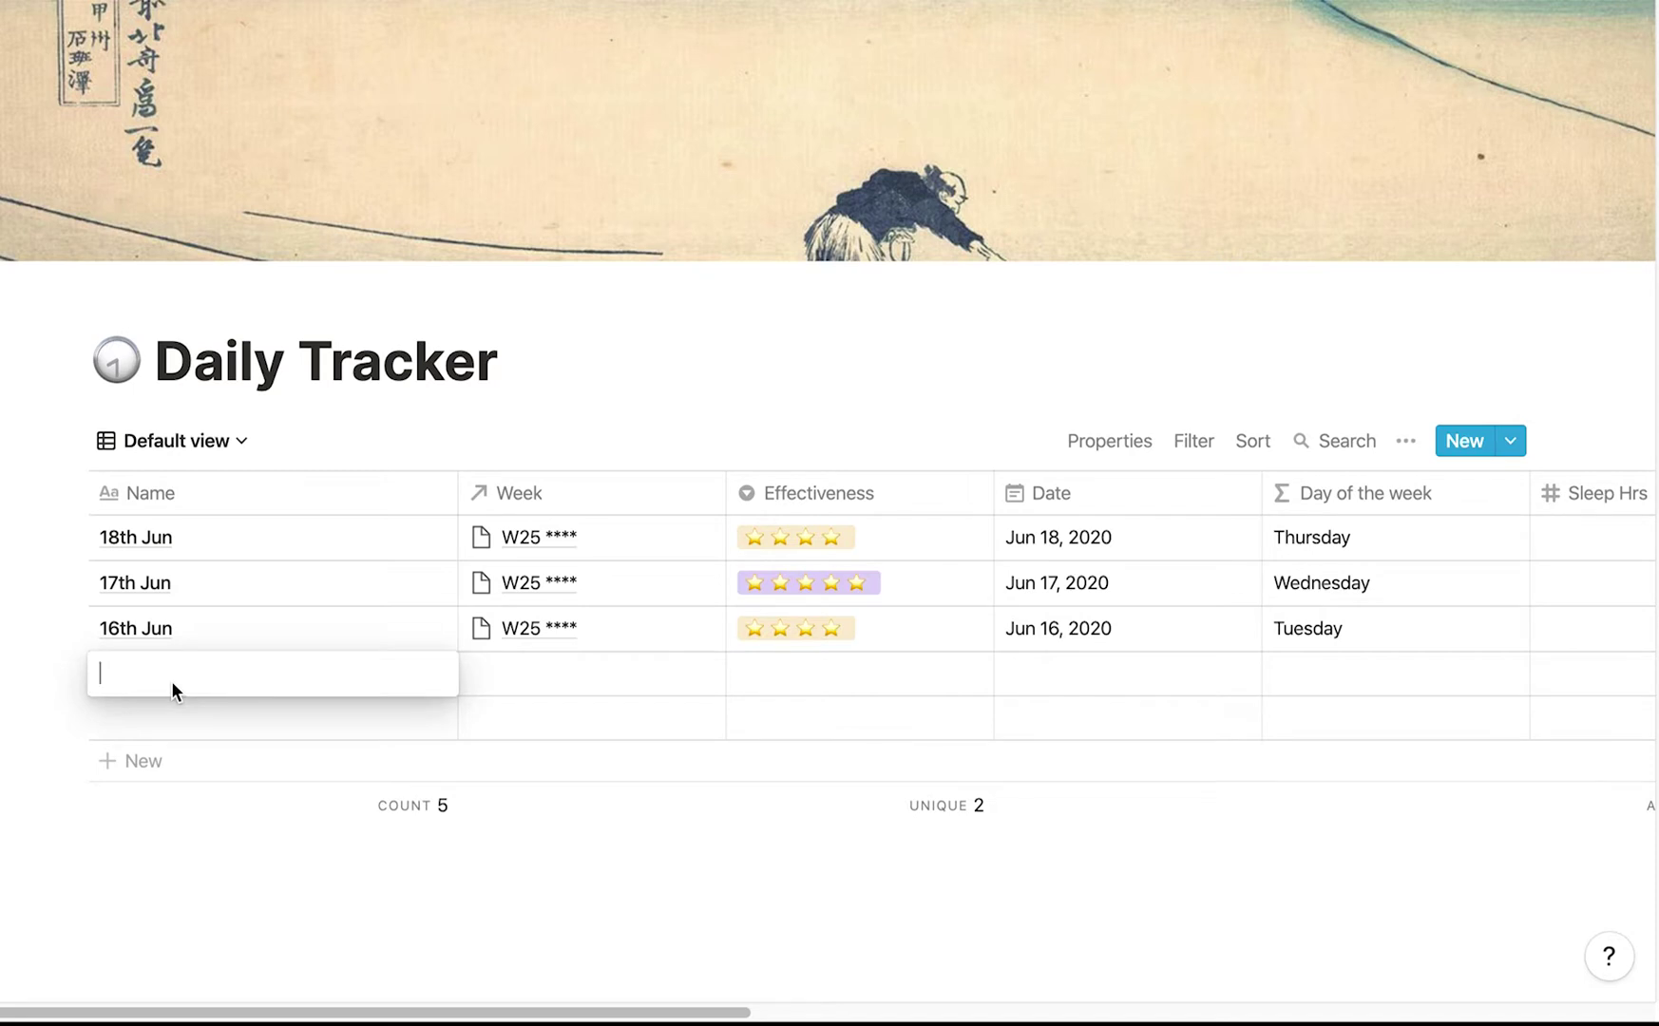
text(19th Jun)
key(Escape)
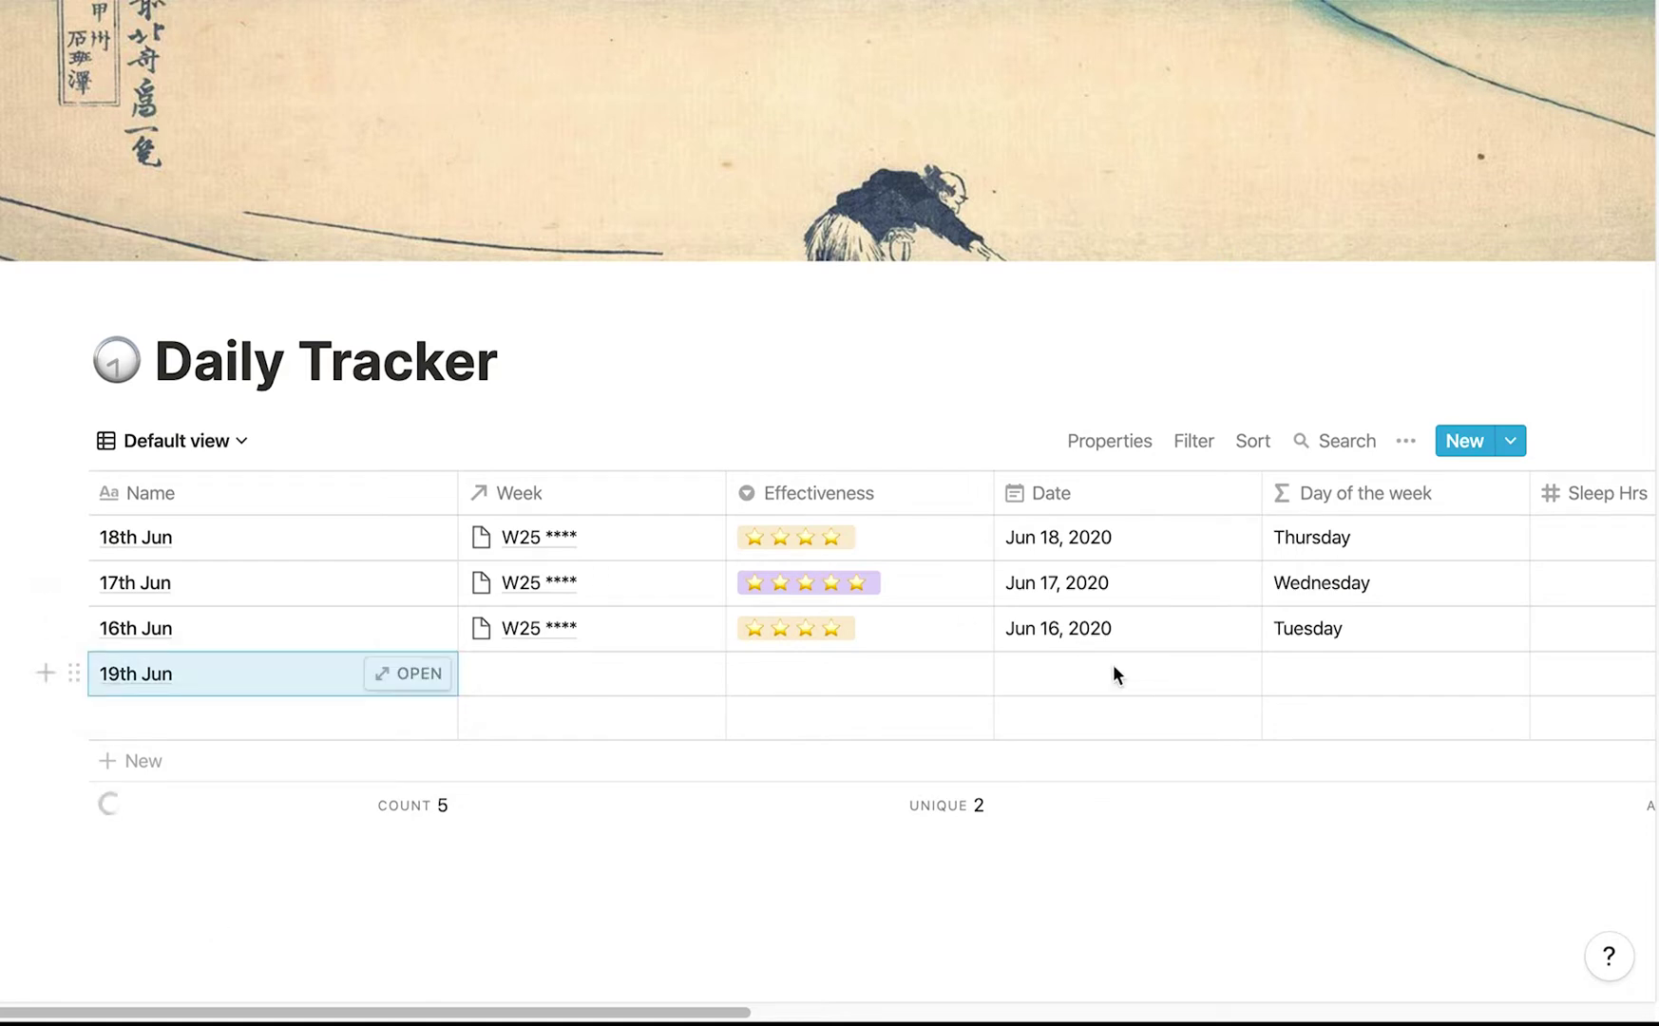
click(1113, 673)
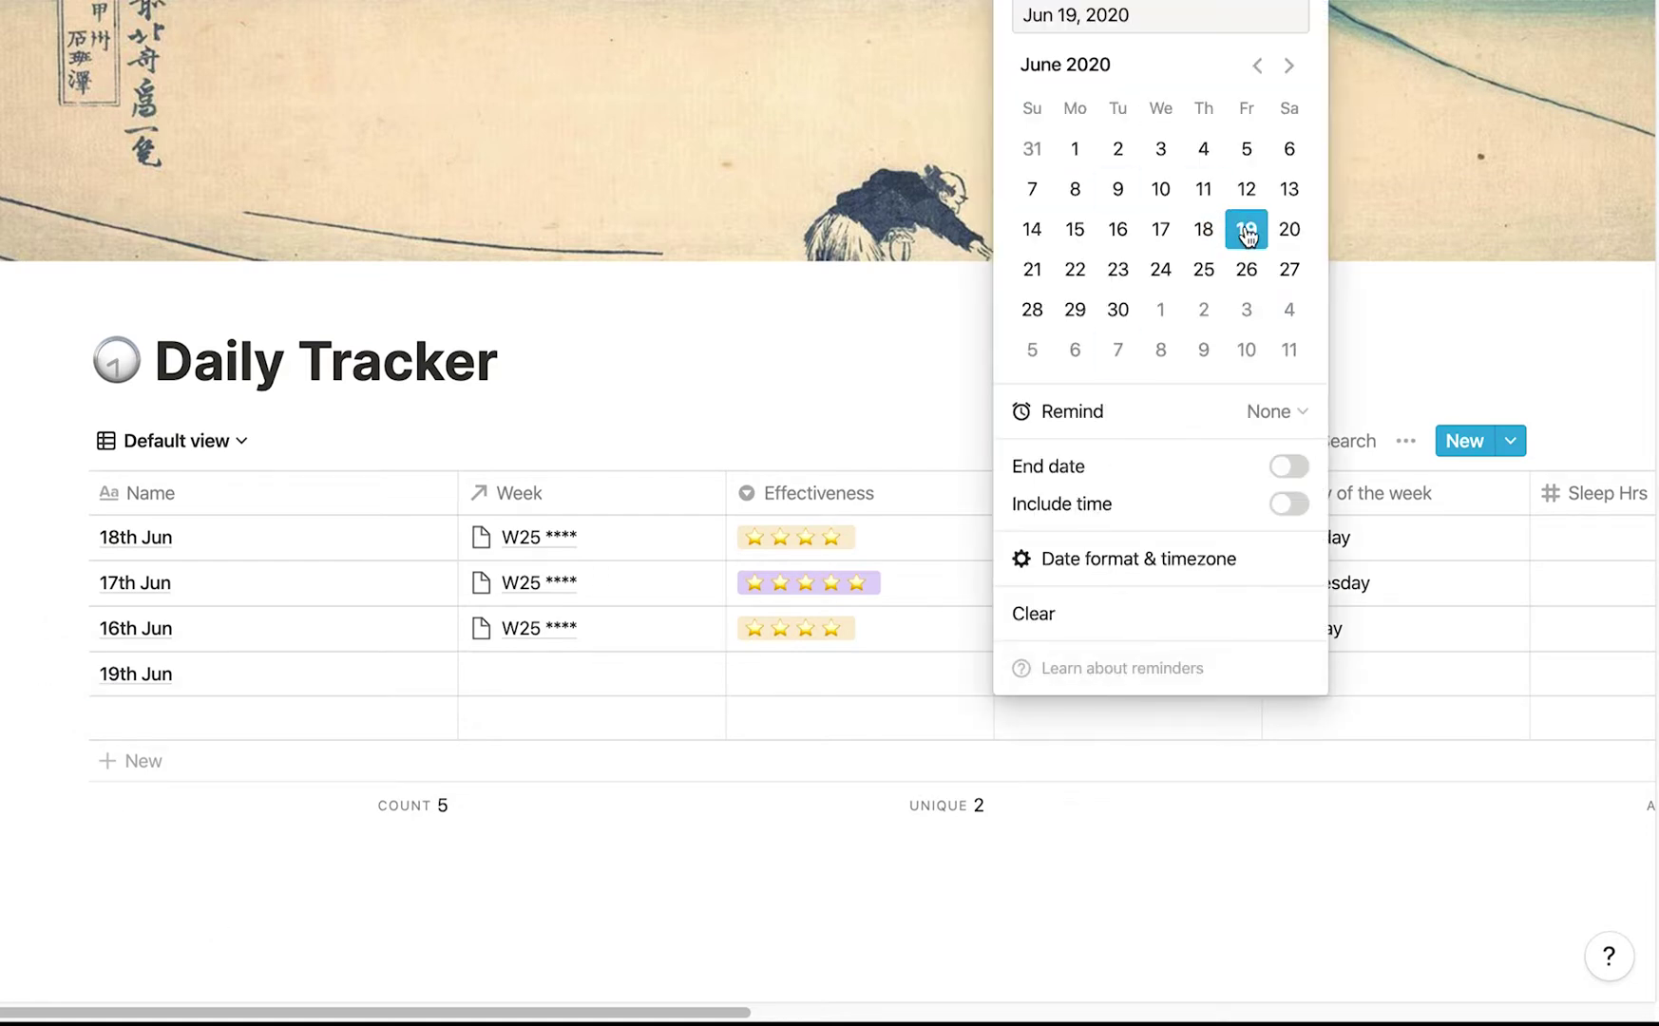
Set the 19th Jun row's date to Jun 19, 2020, so it shows Friday.
key(Escape)
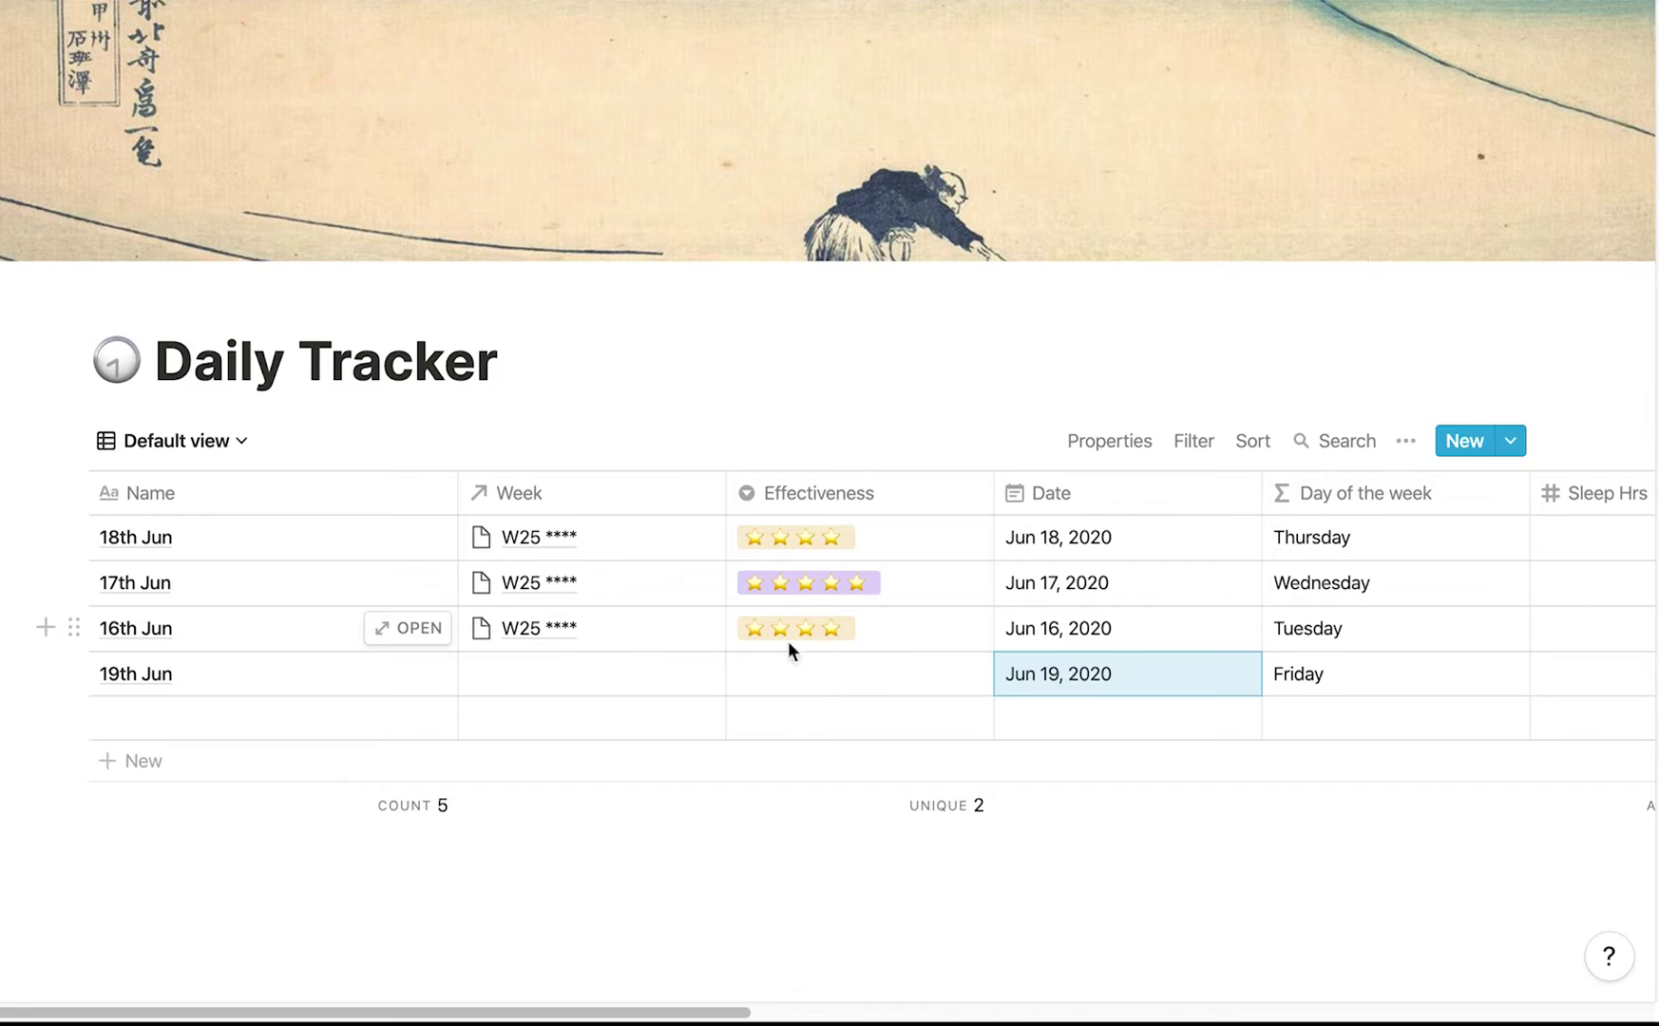
click(579, 673)
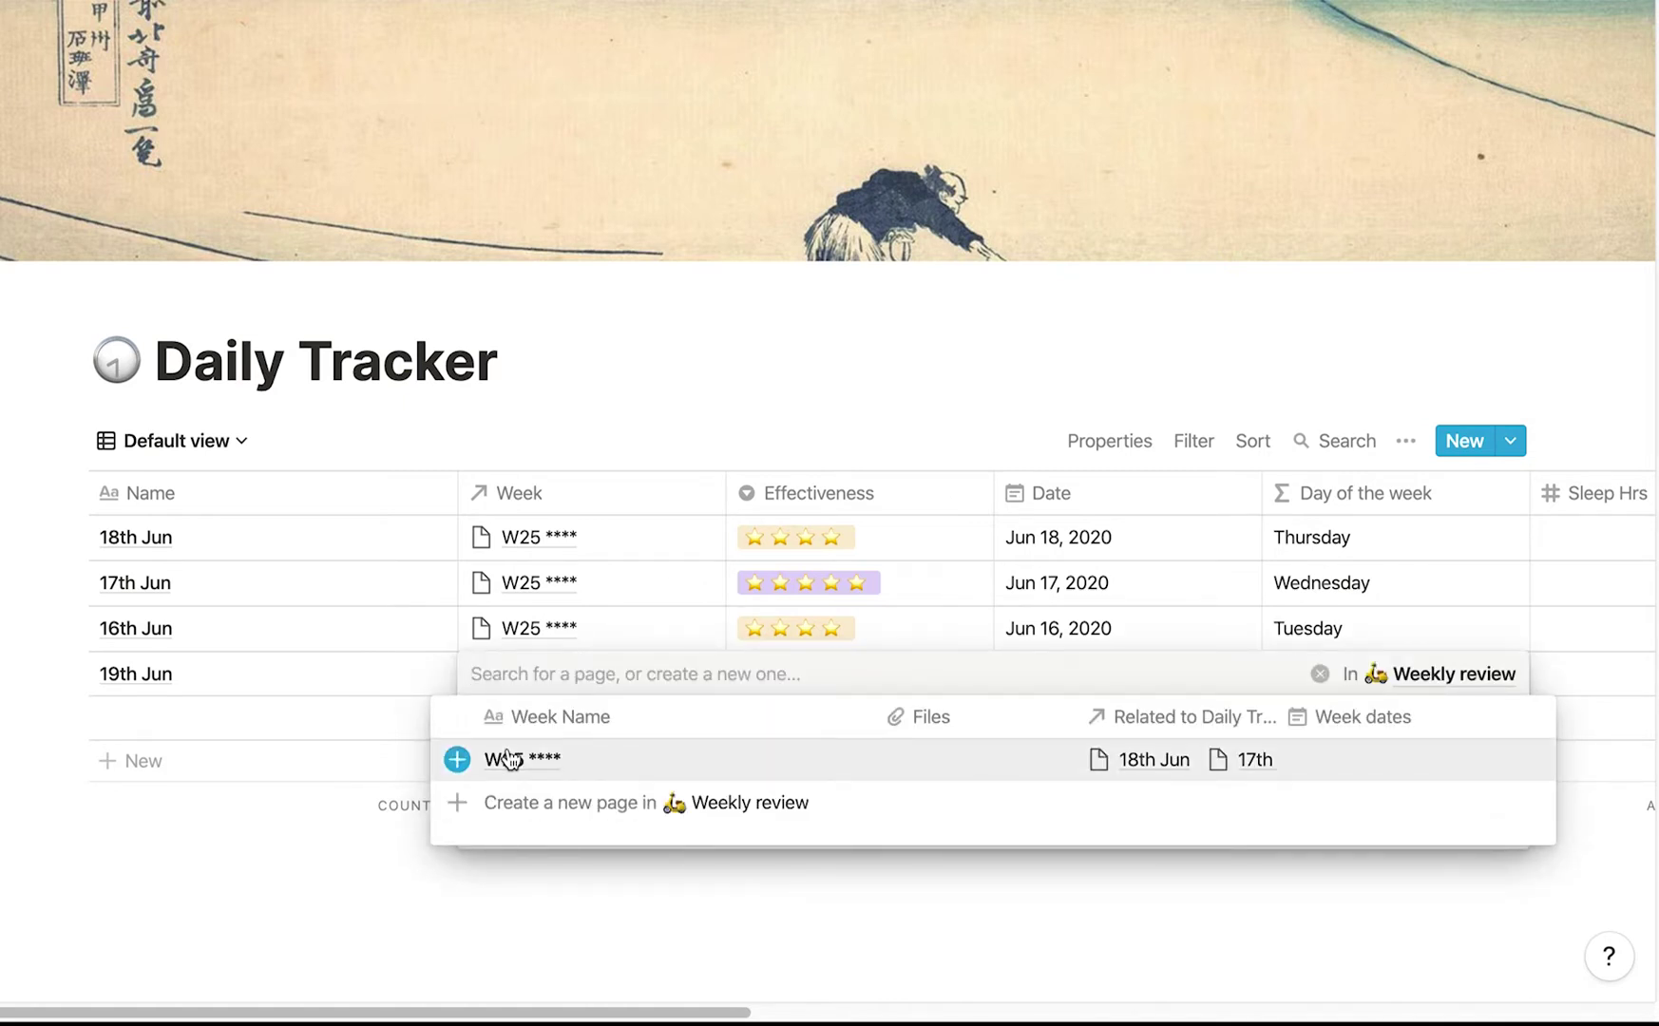
Link the 19th Jun row to week W25 and give it a four-star Effectiveness rating.
click(460, 761)
click(376, 862)
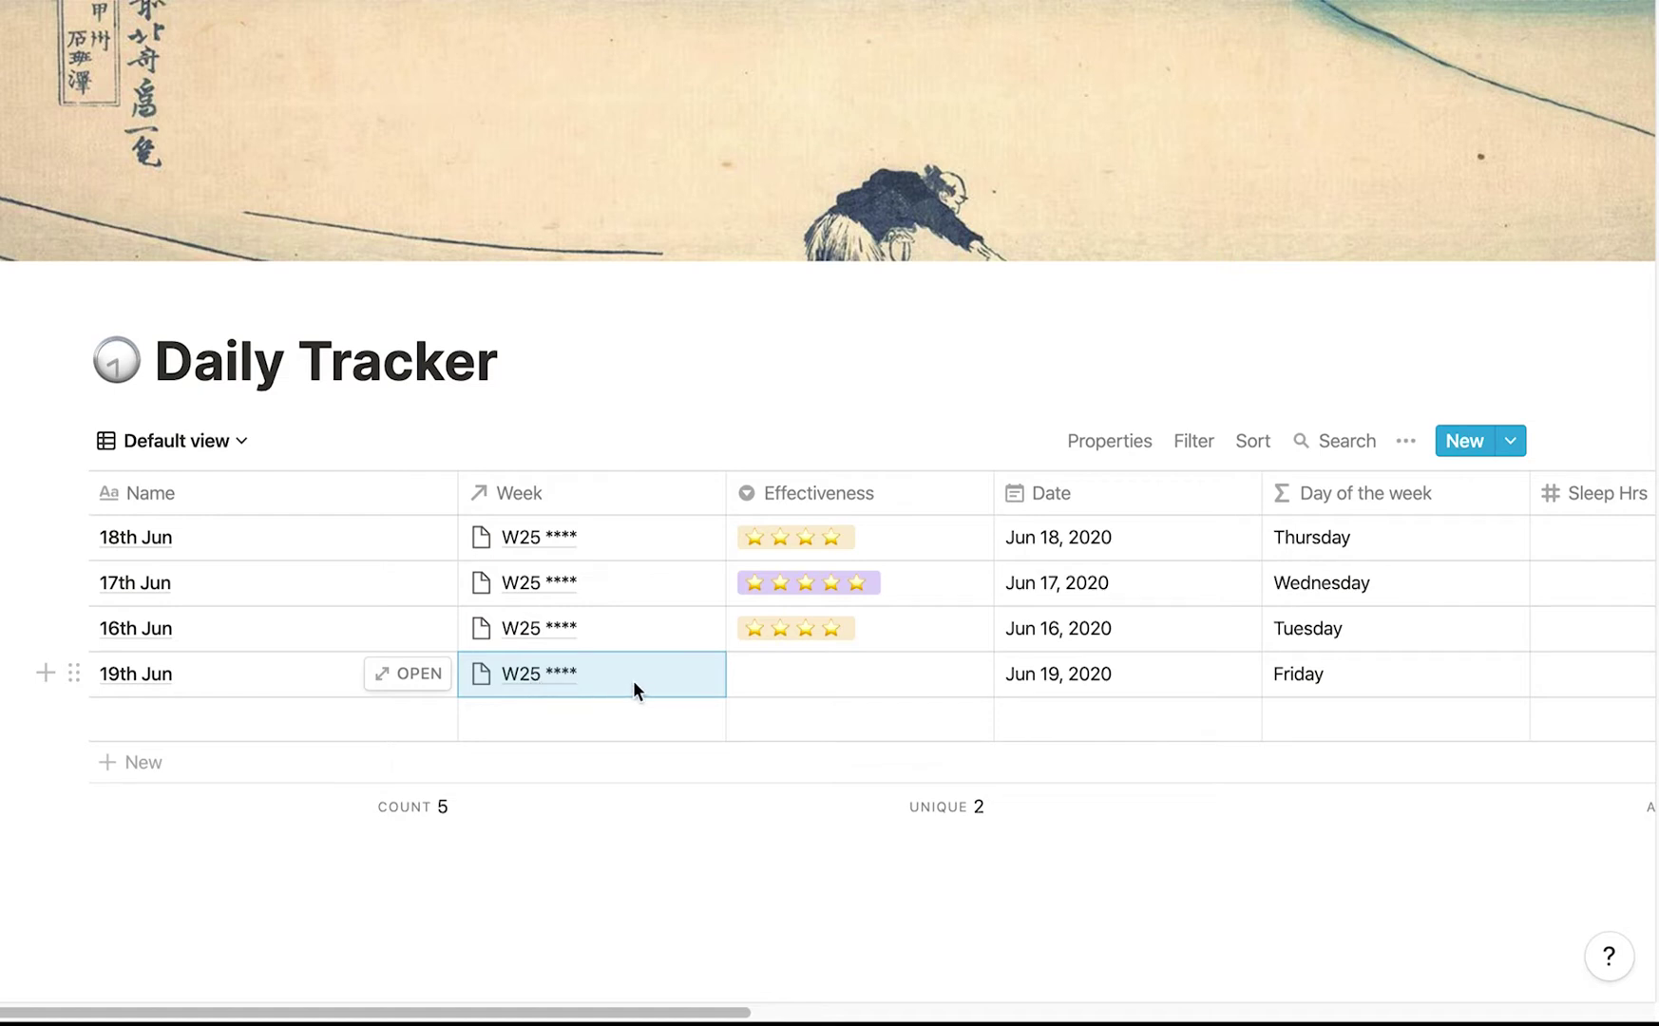
click(810, 677)
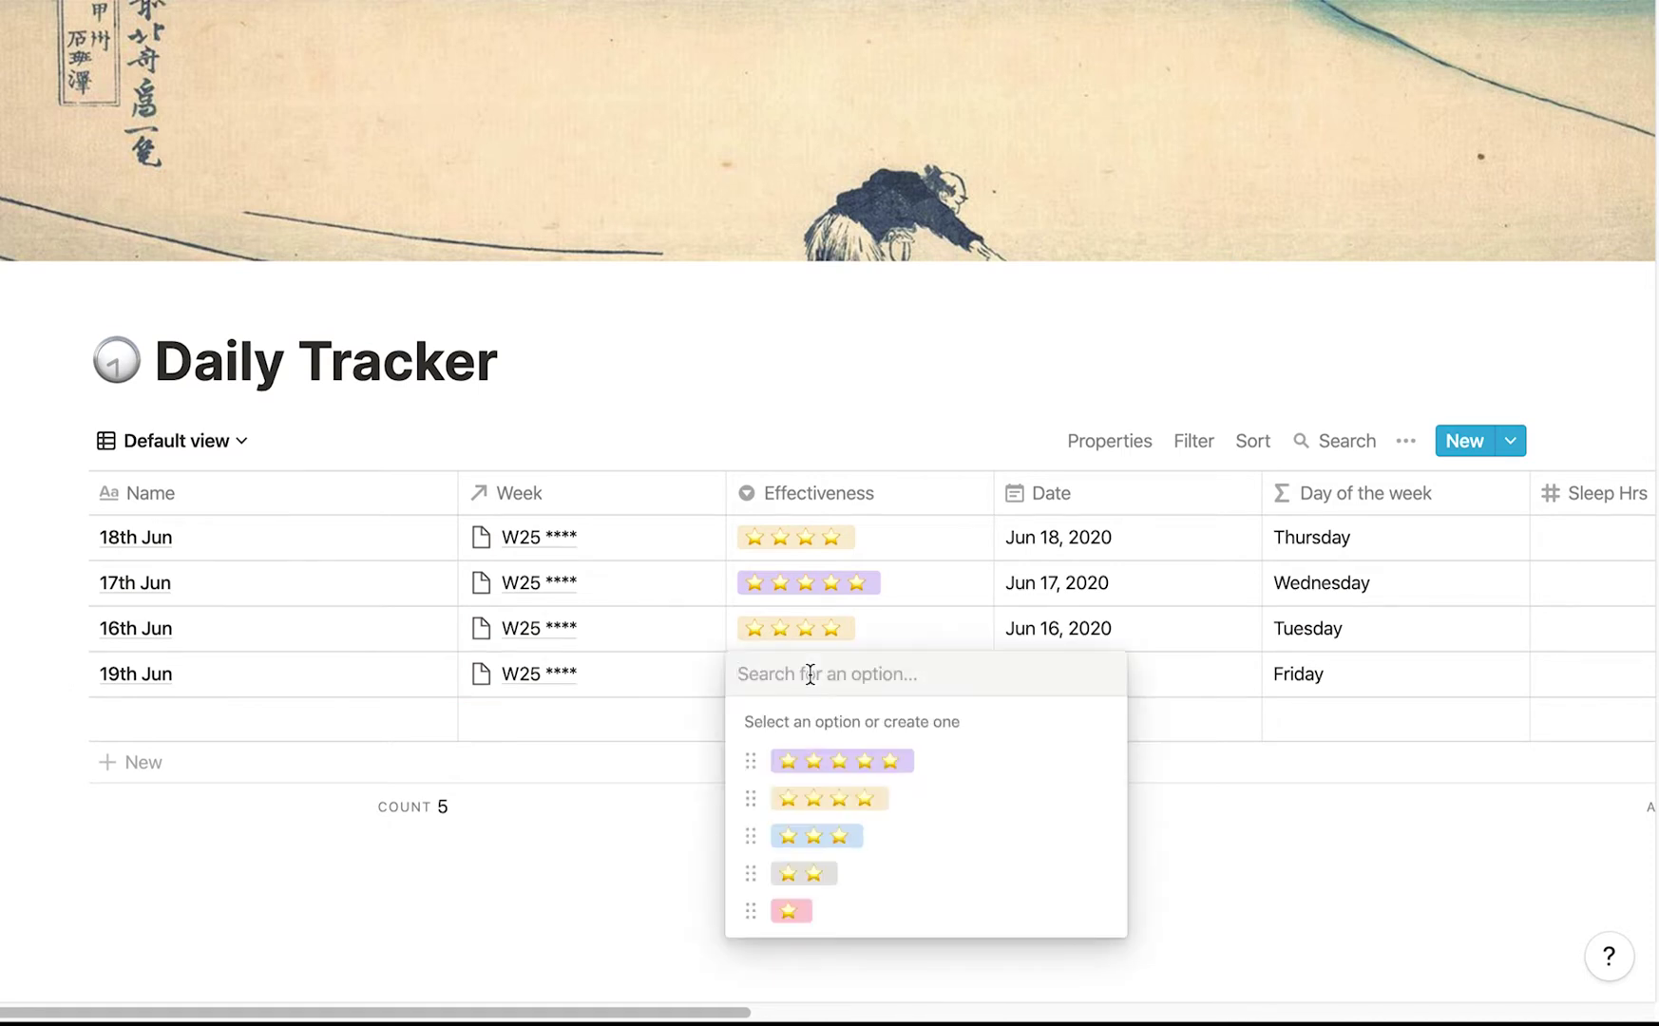
click(916, 795)
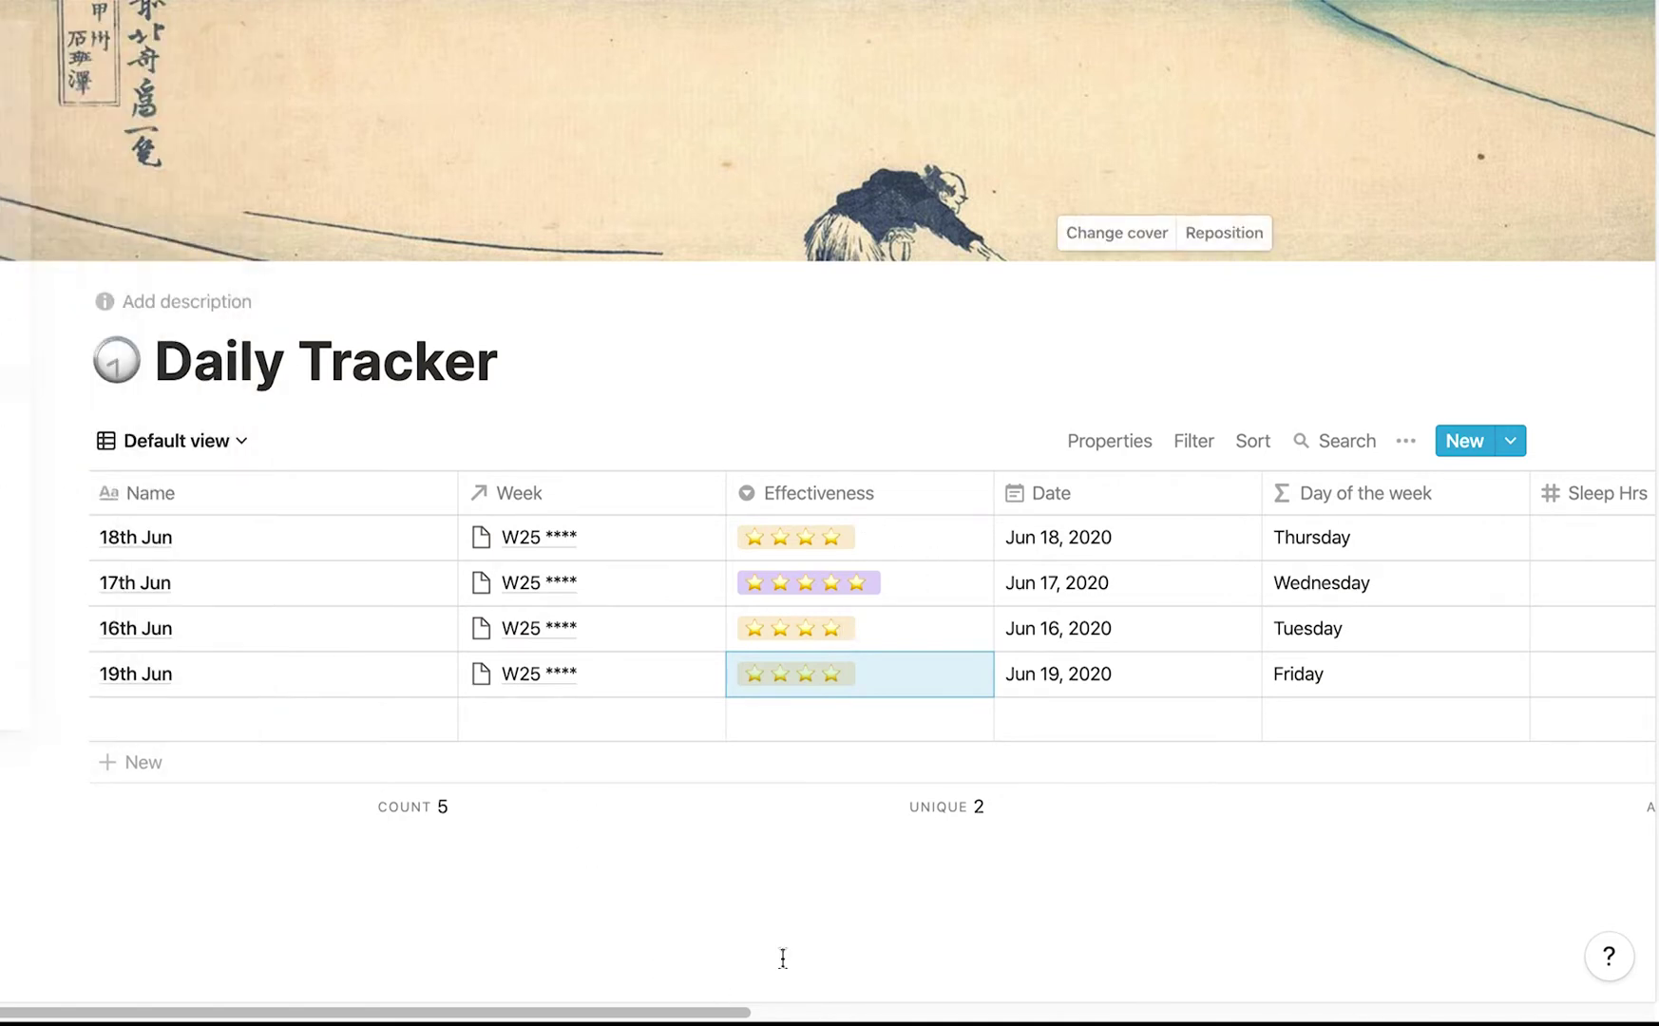
Log 7.5 Sleep Hrs and tick Exercise as done for the 19th Jun row.
drag(756, 1001, 1035, 984)
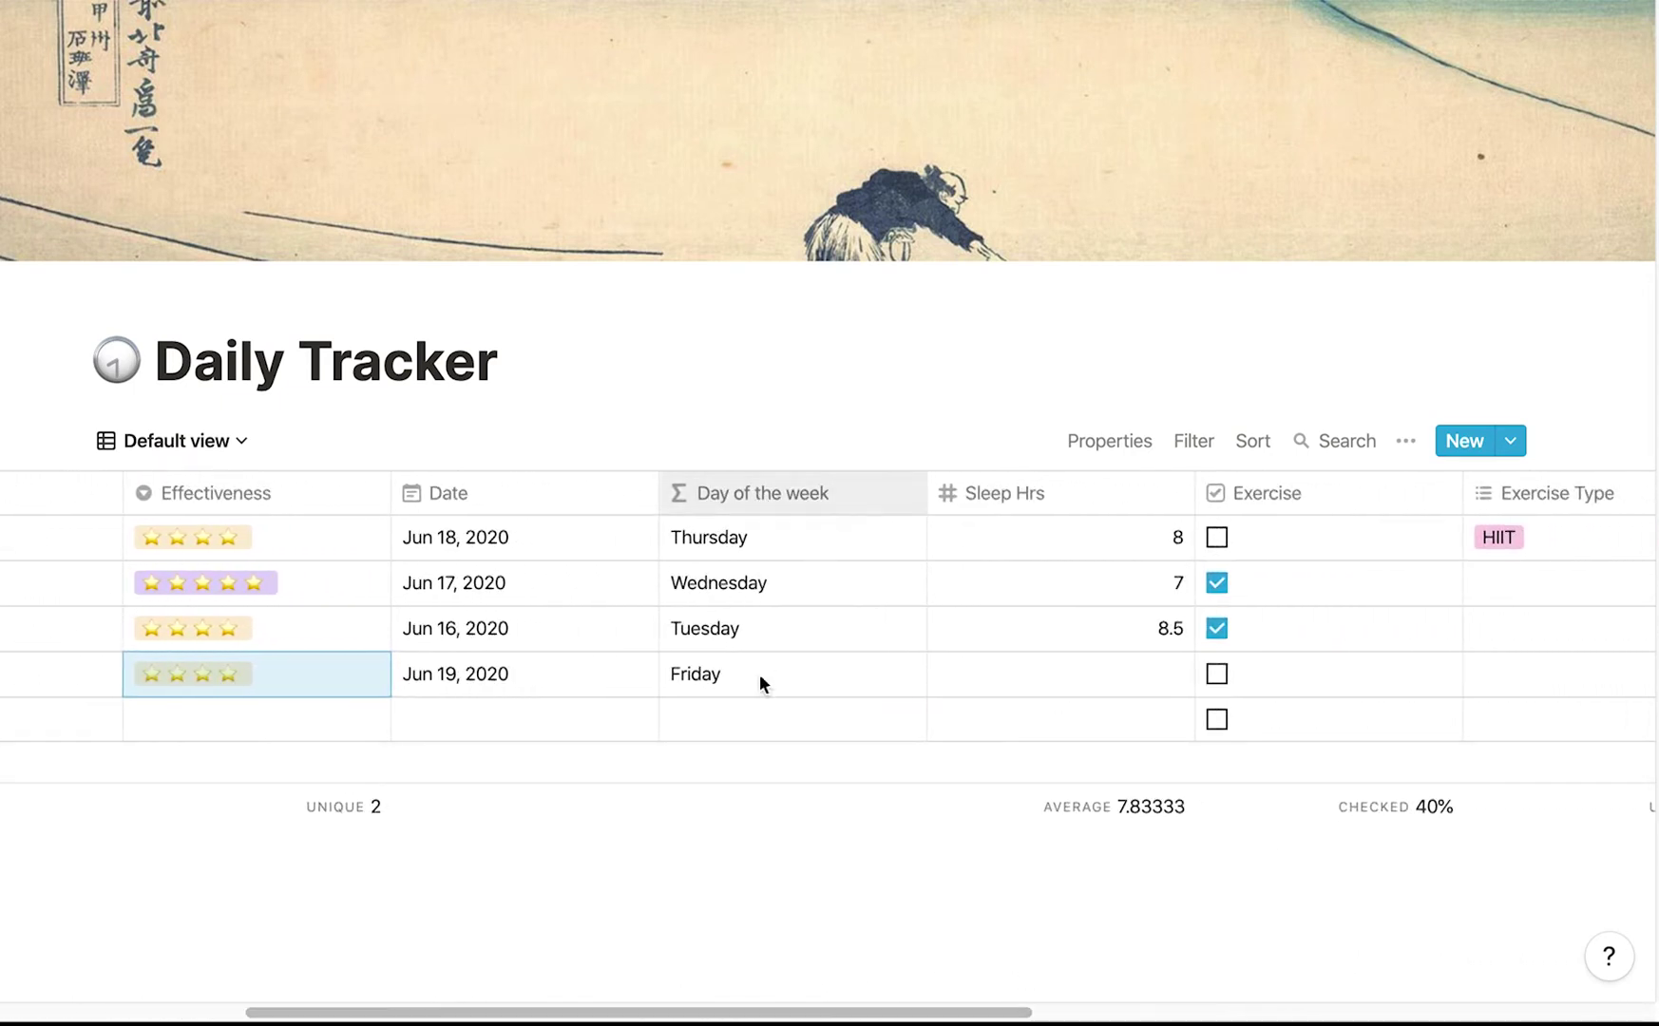
drag(996, 1015, 1130, 993)
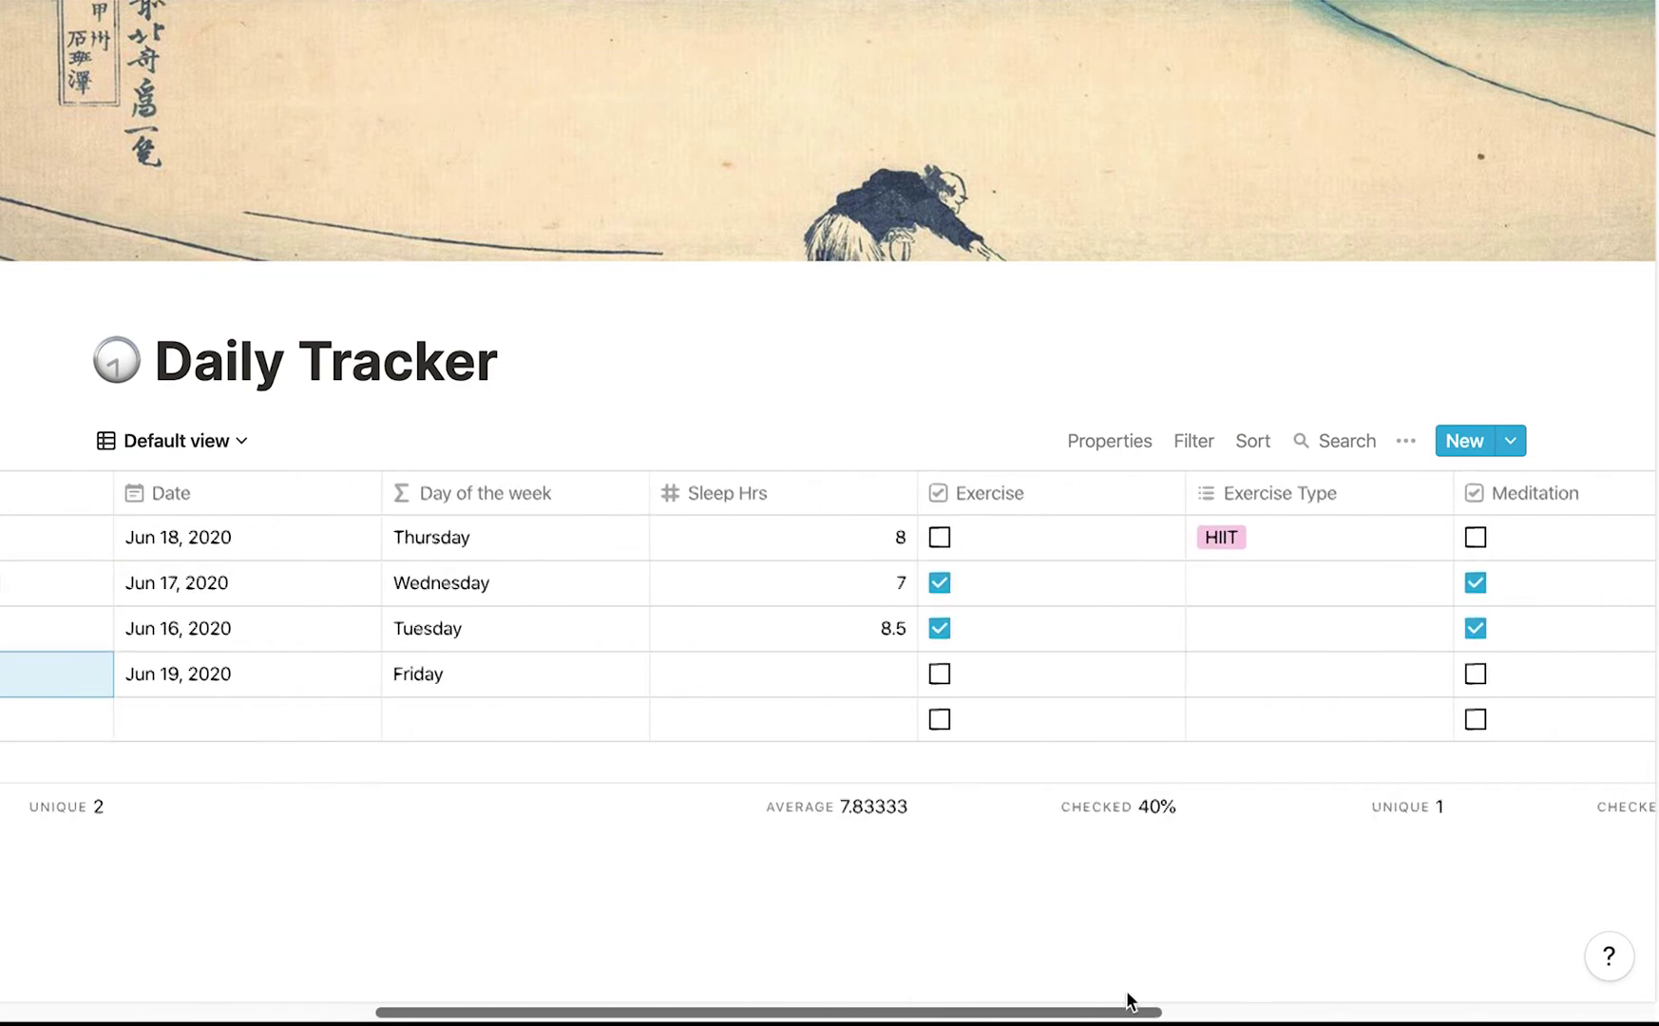
click(873, 677)
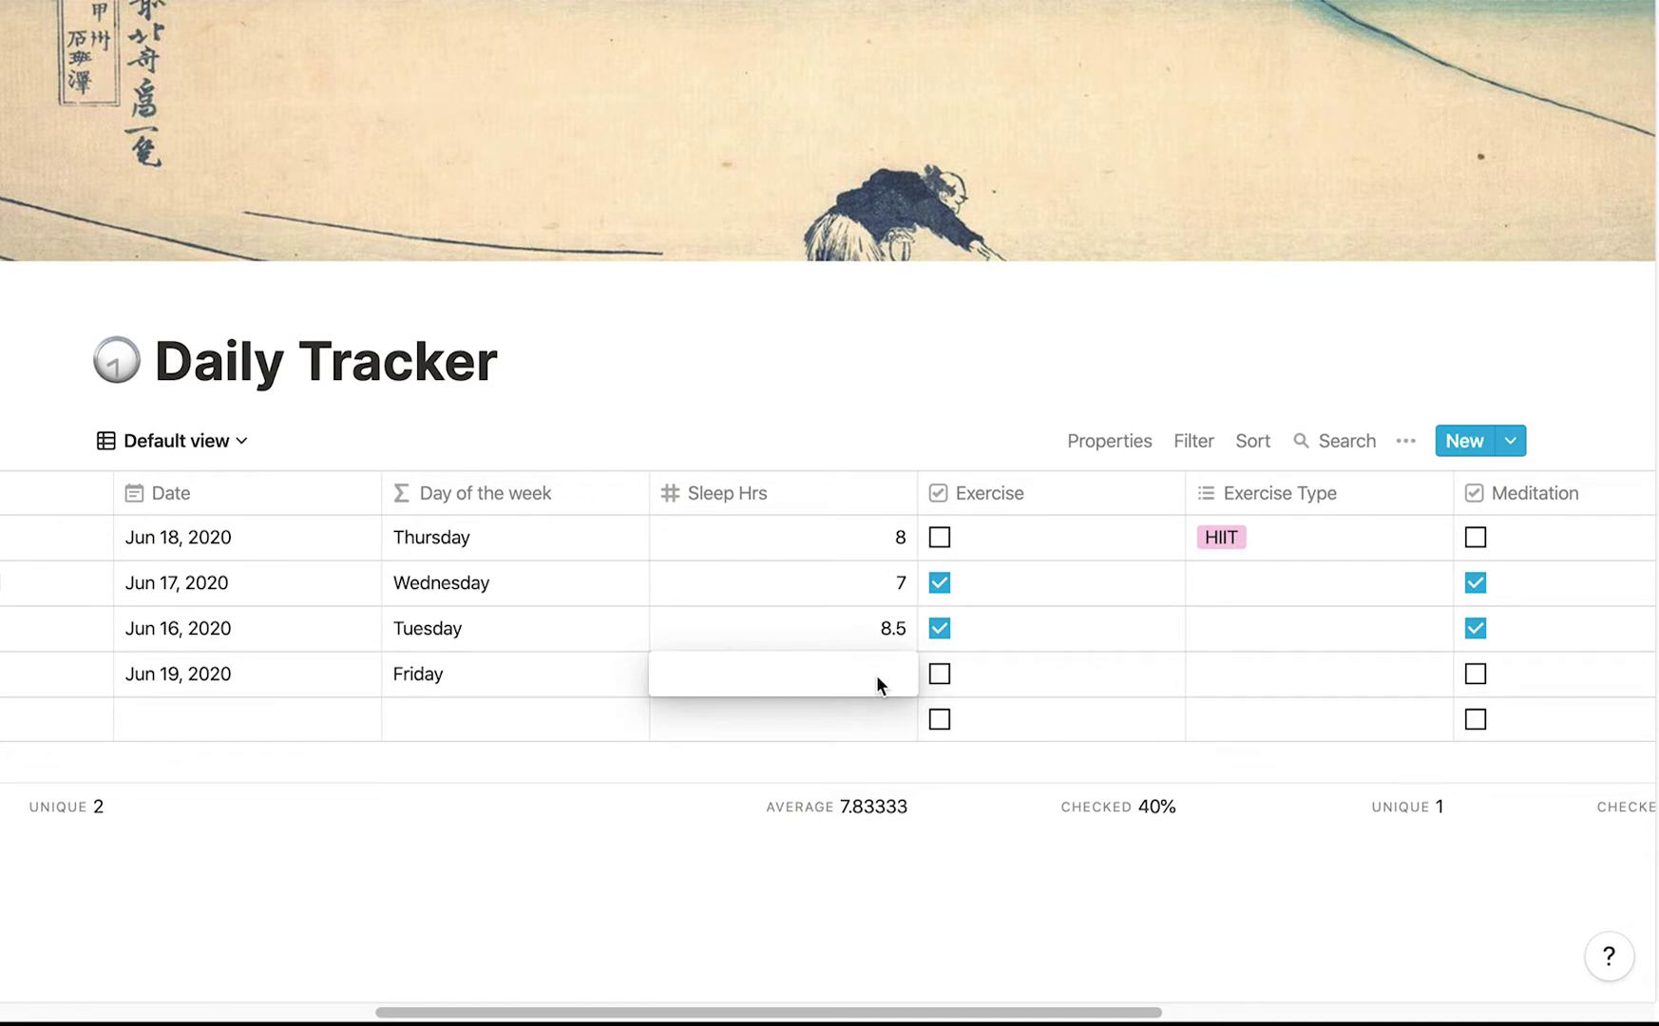
text(7.5)
key(Return)
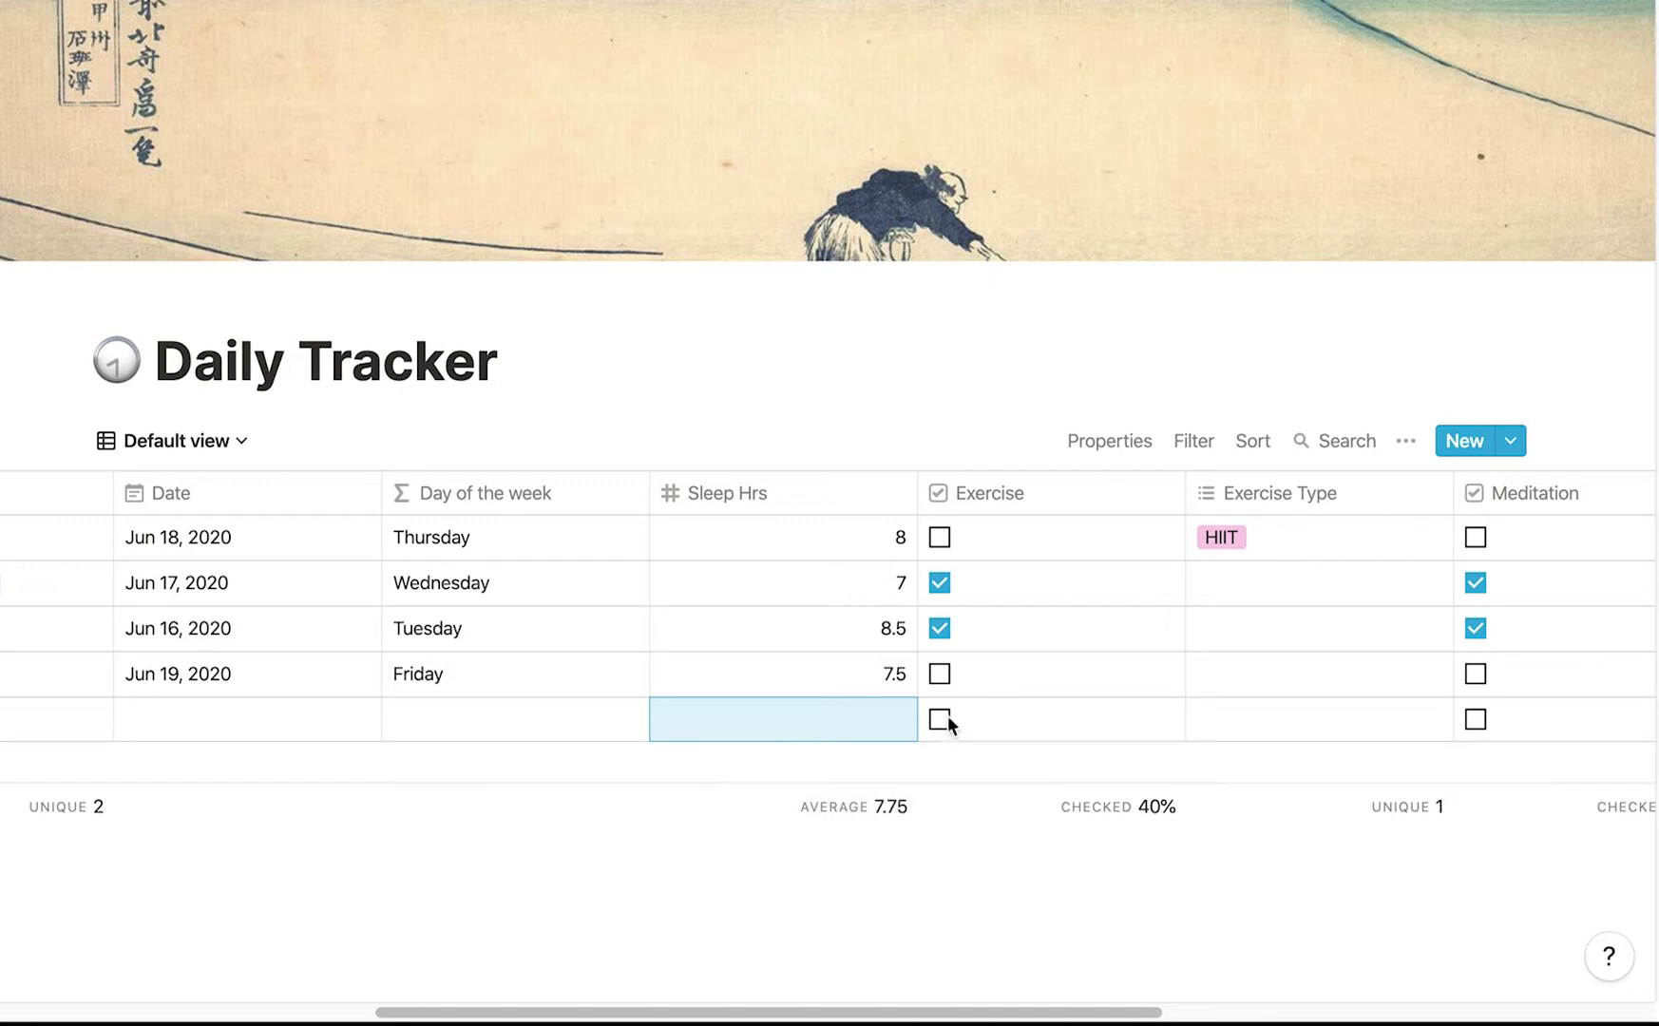
click(943, 677)
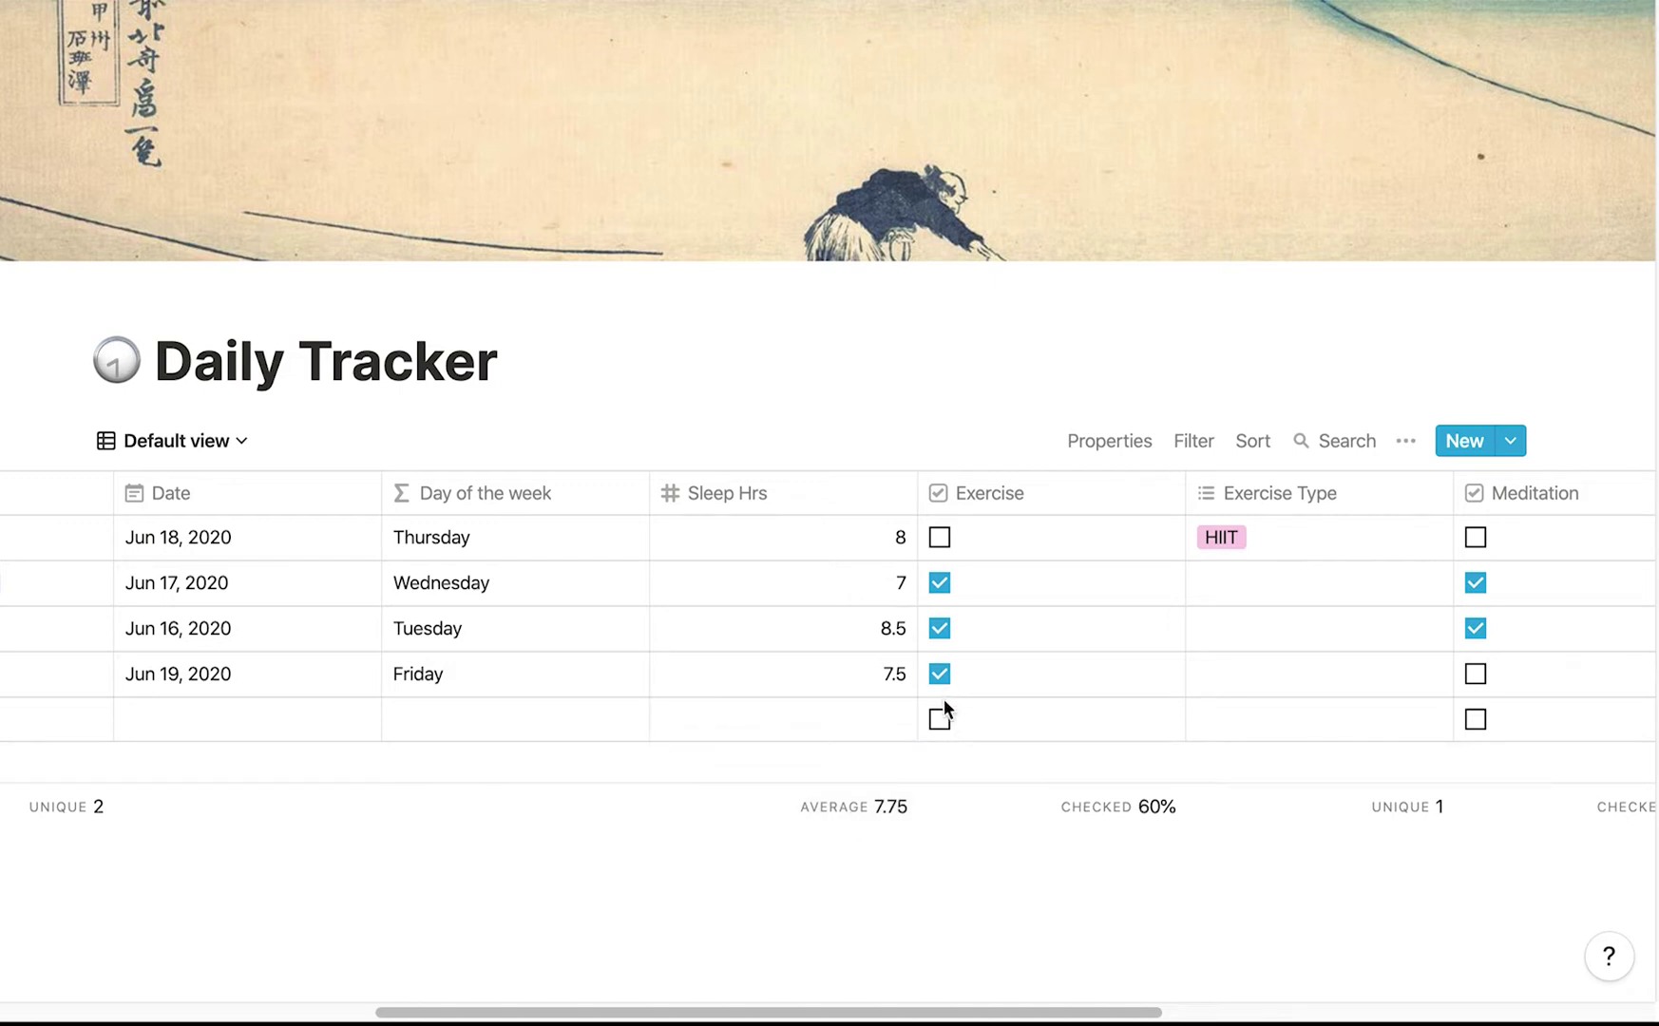
click(1362, 672)
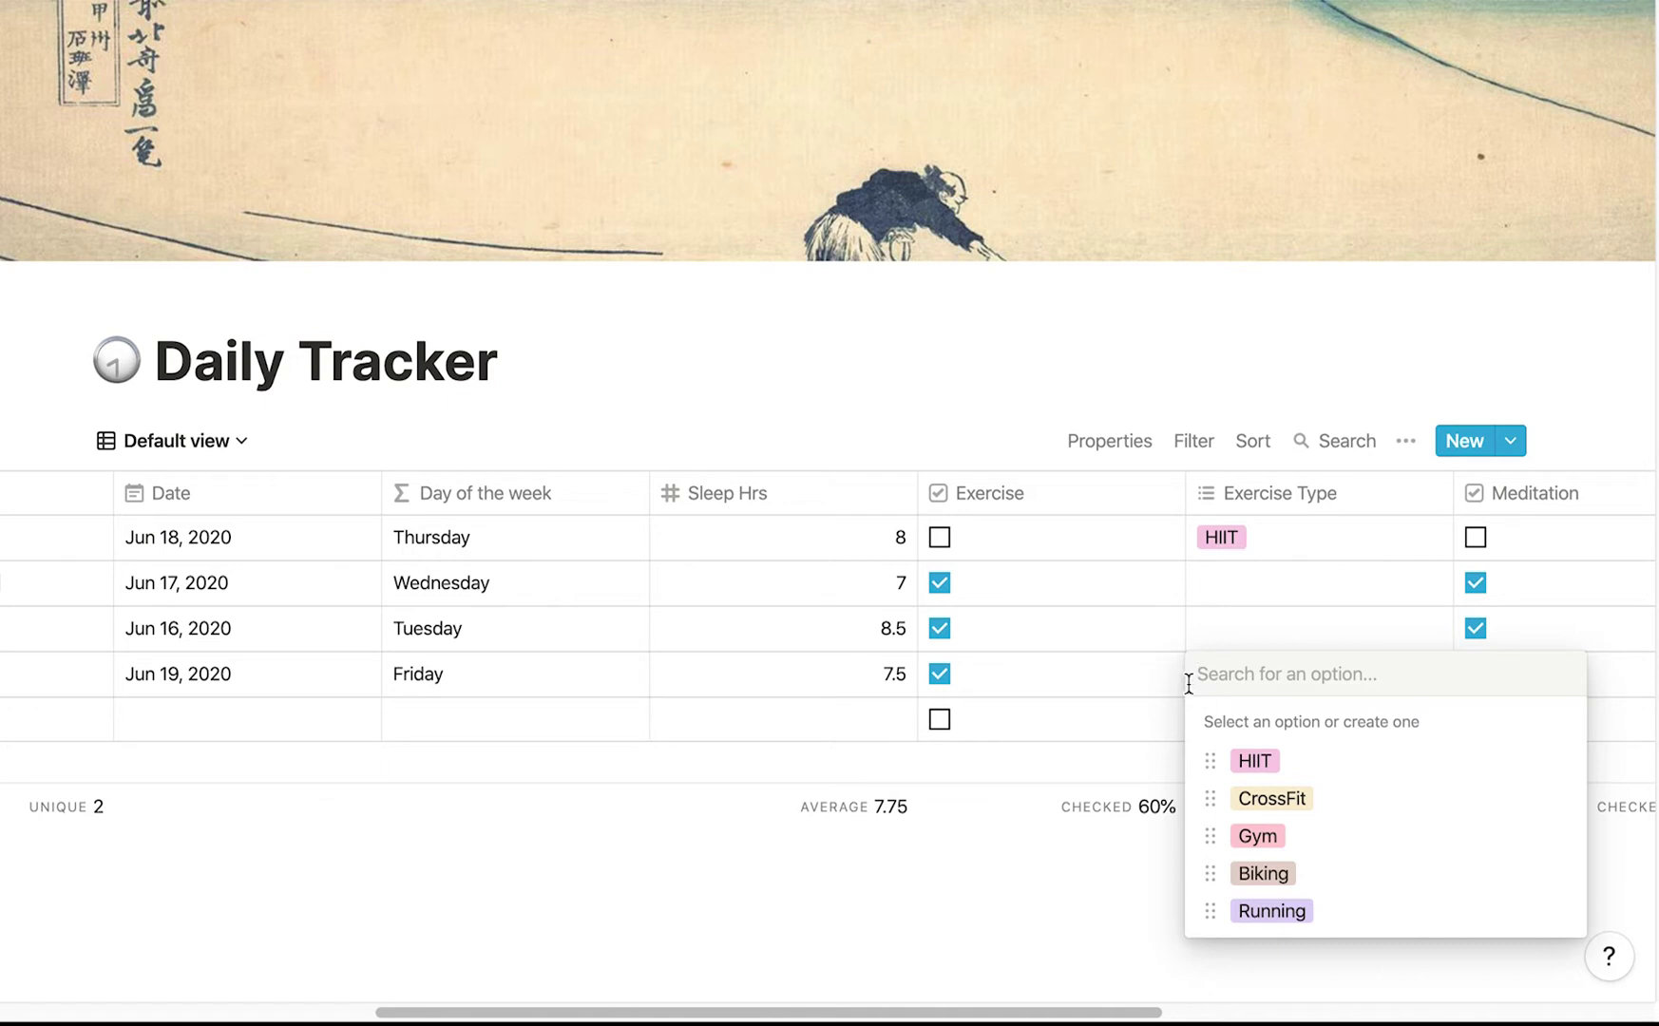
Set the 19th Jun row's Exercise Type to Gym.
click(1302, 842)
key(Escape)
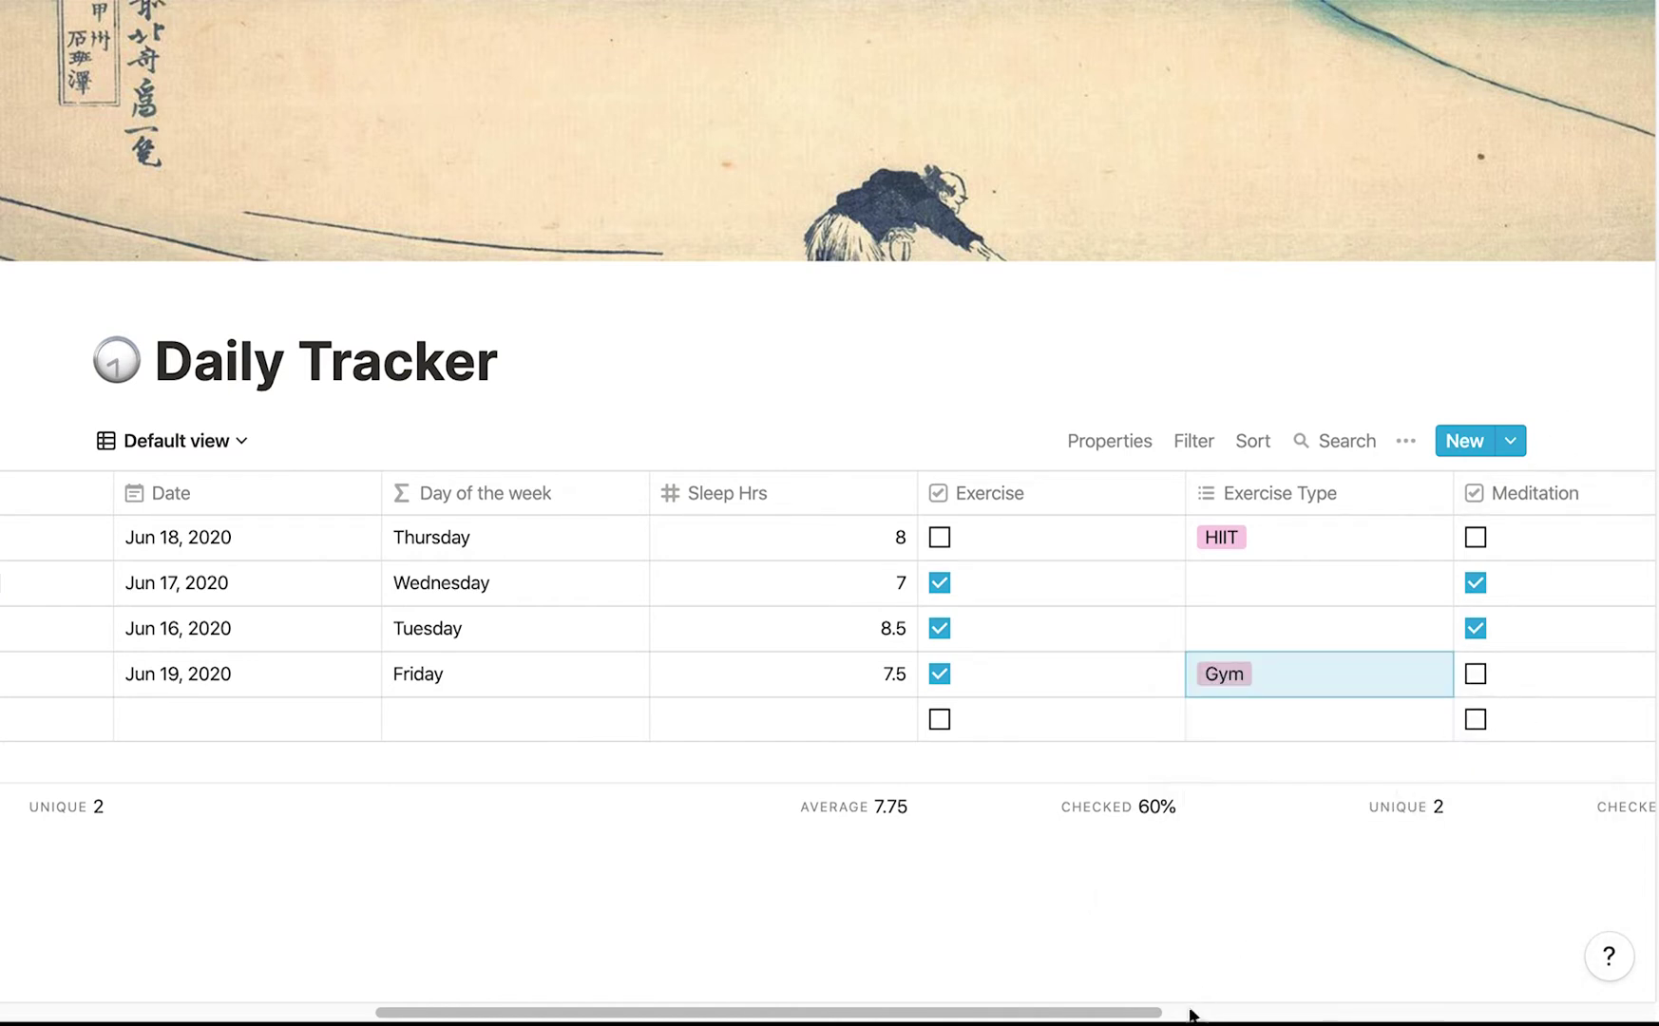
drag(1159, 1013, 1456, 1013)
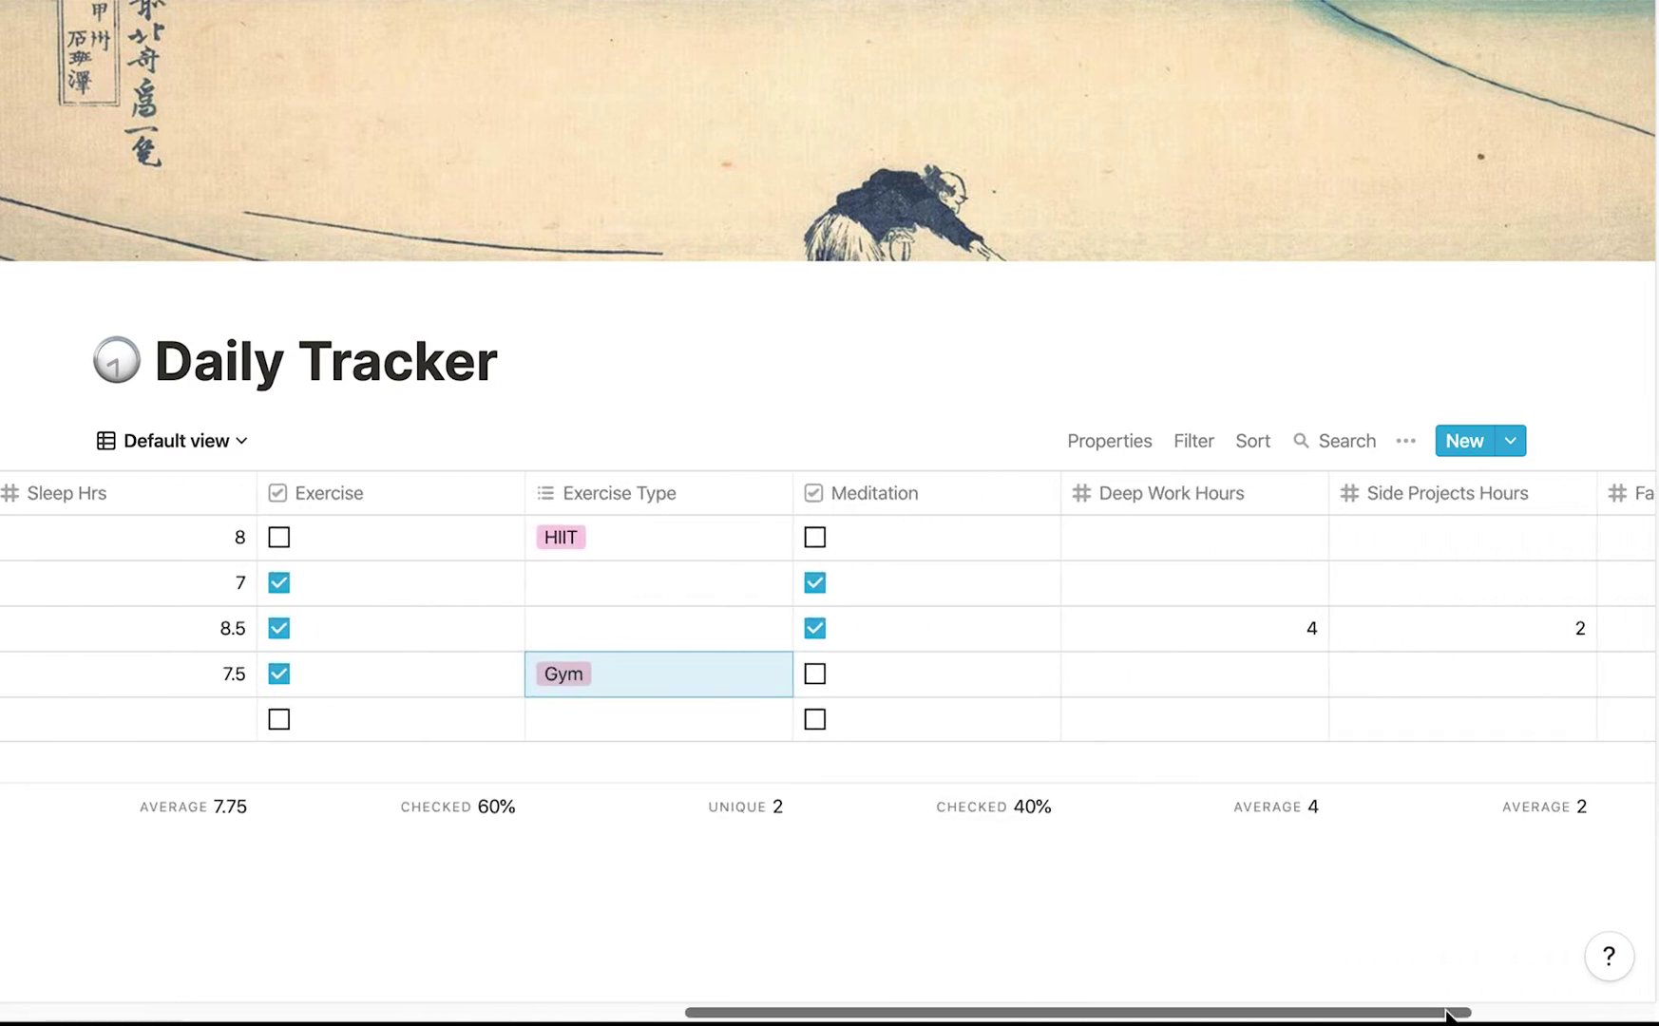
Enter 2 Deep Work Hours and 2 Side Projects Hours, then review the row.
click(1264, 683)
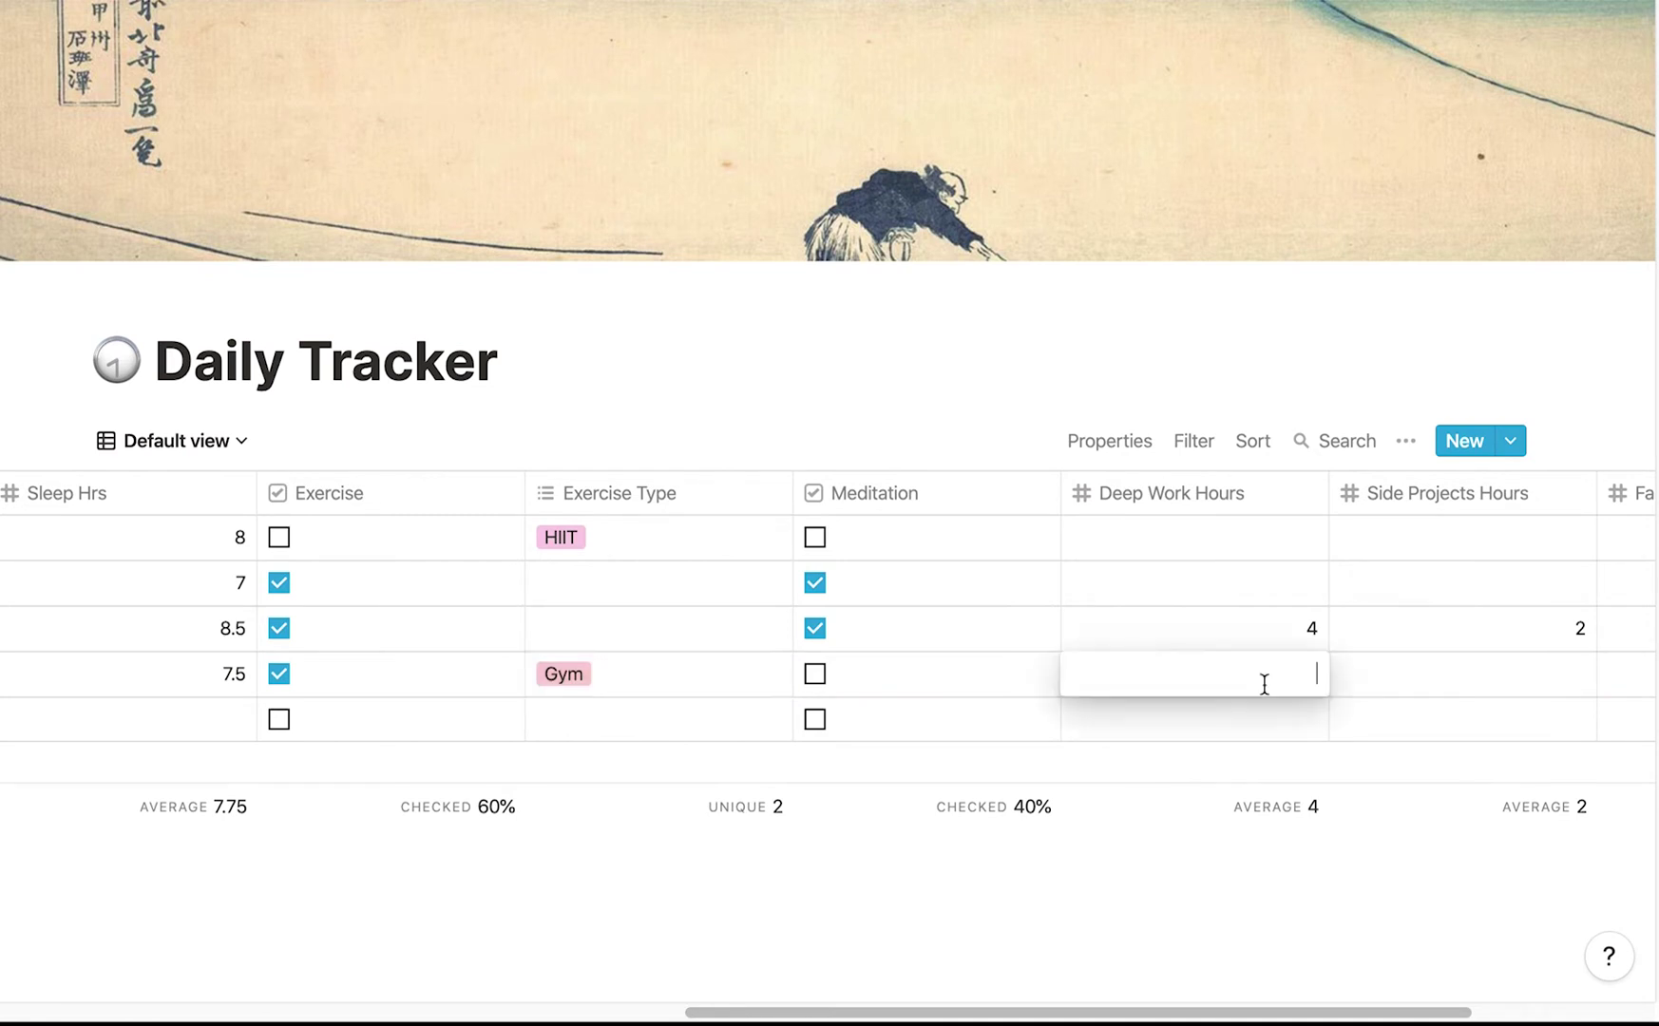
text(2)
key(Return)
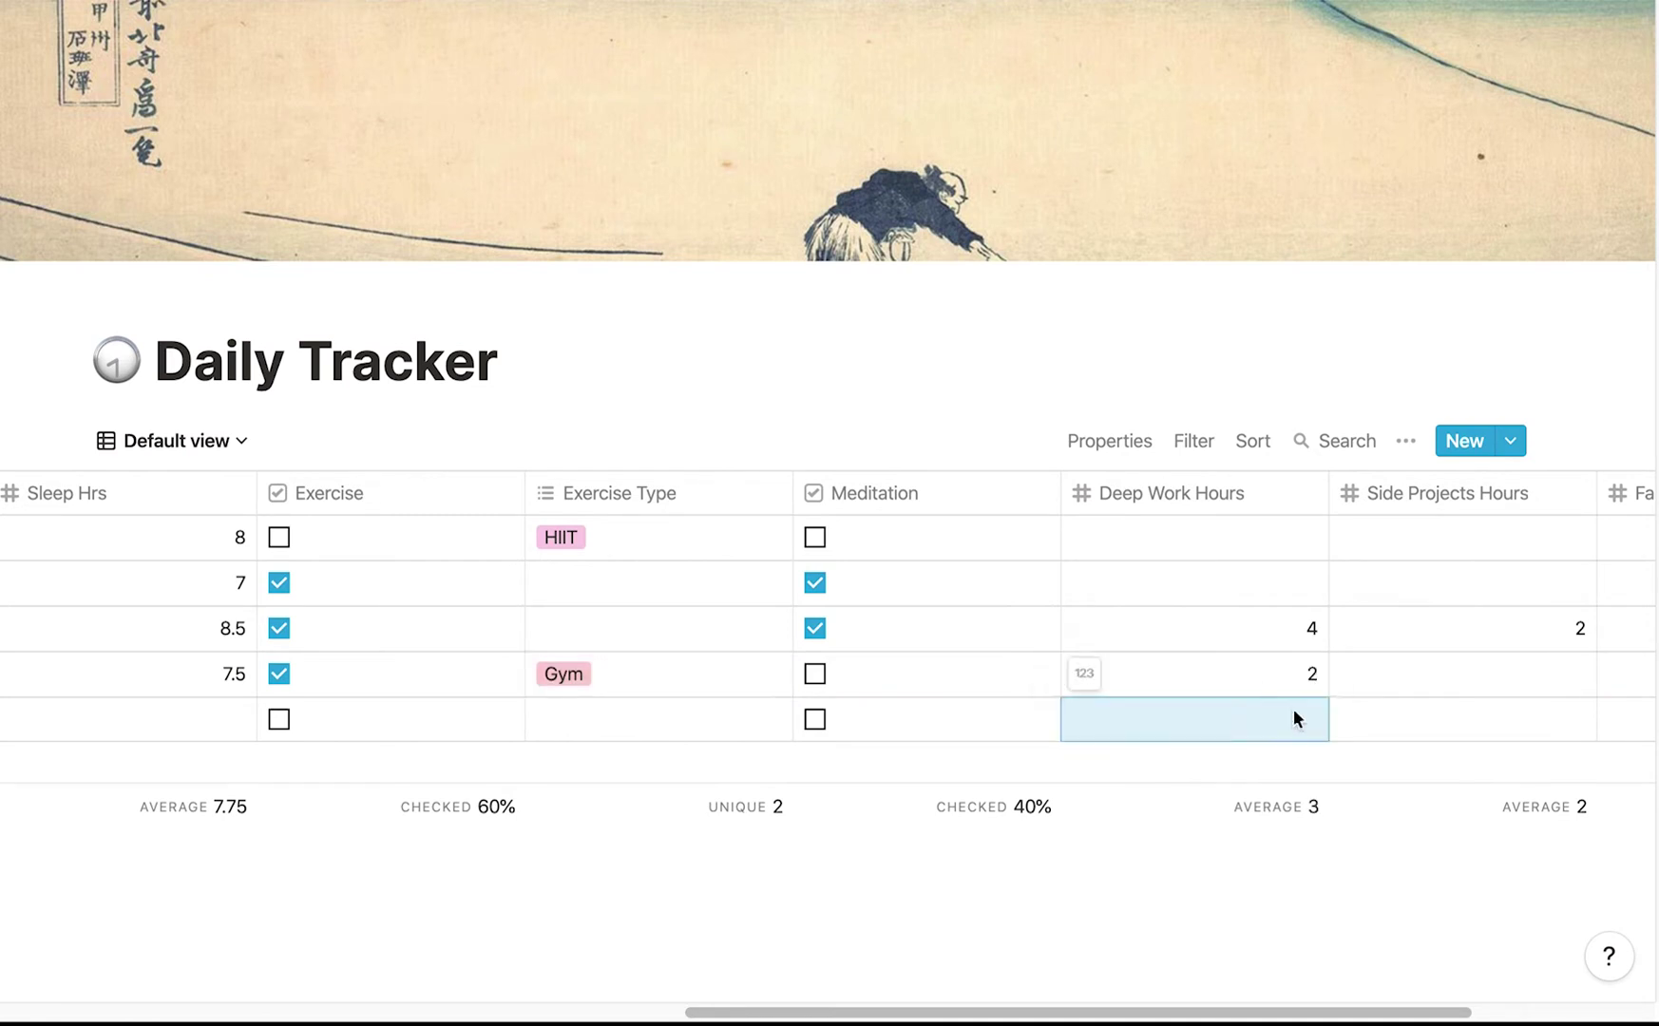
click(1501, 678)
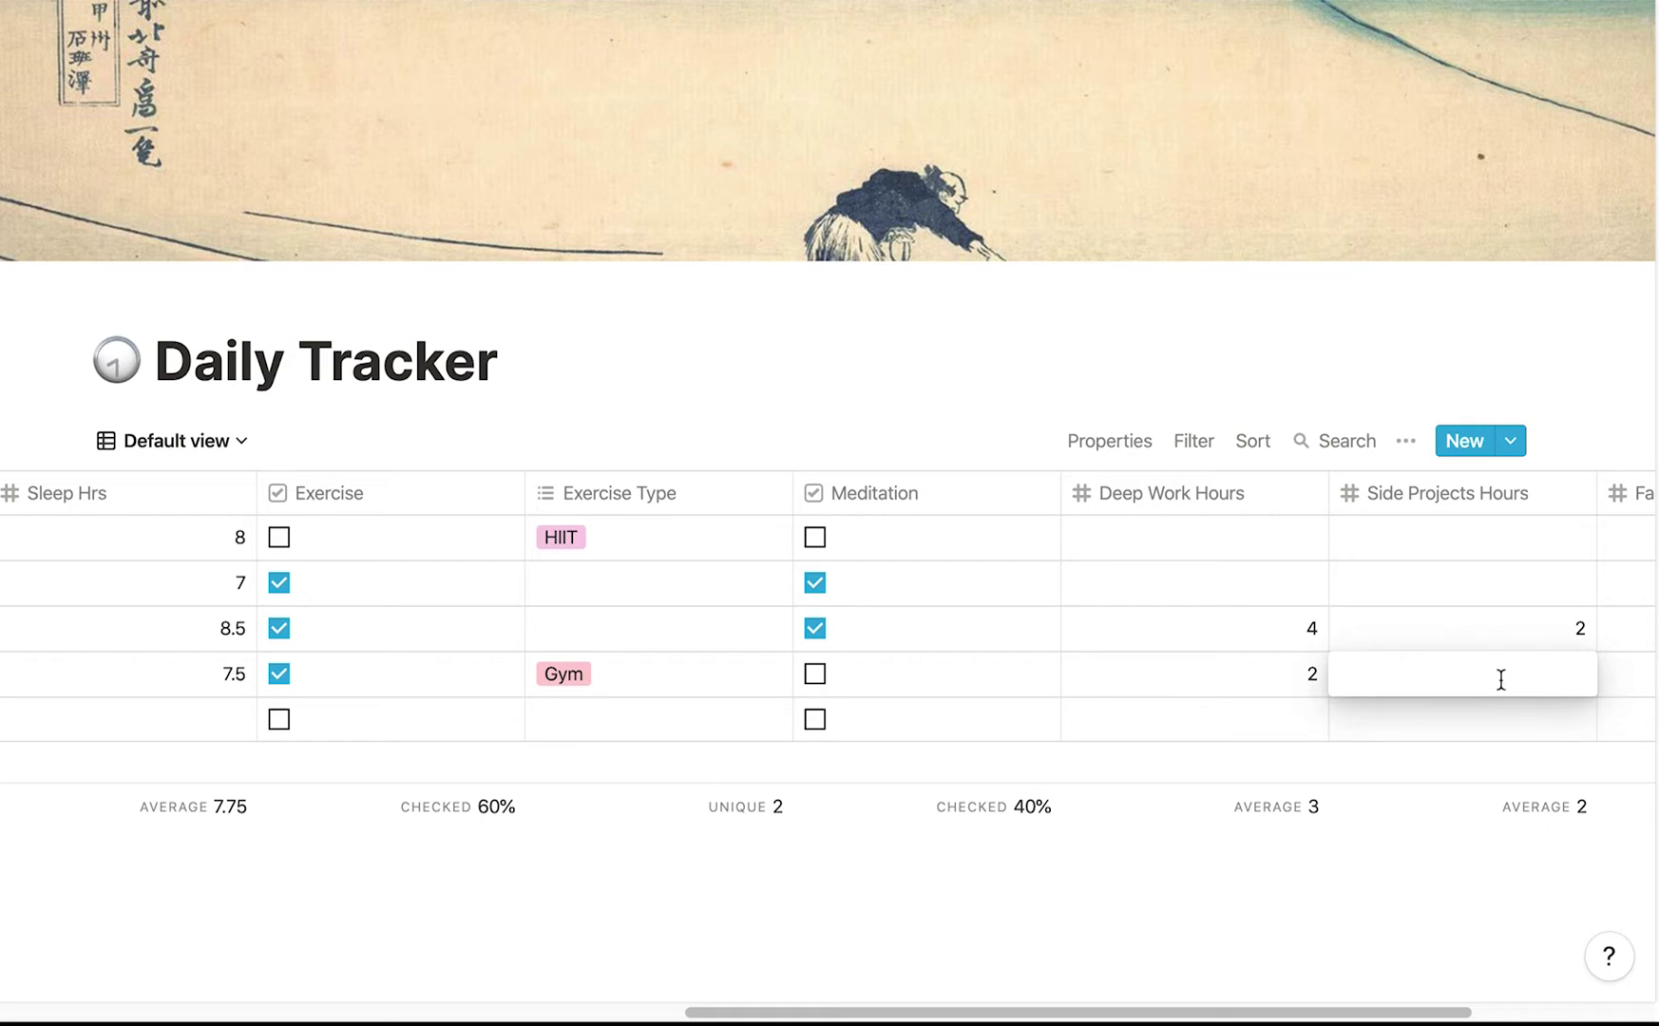
text(2)
key(Return)
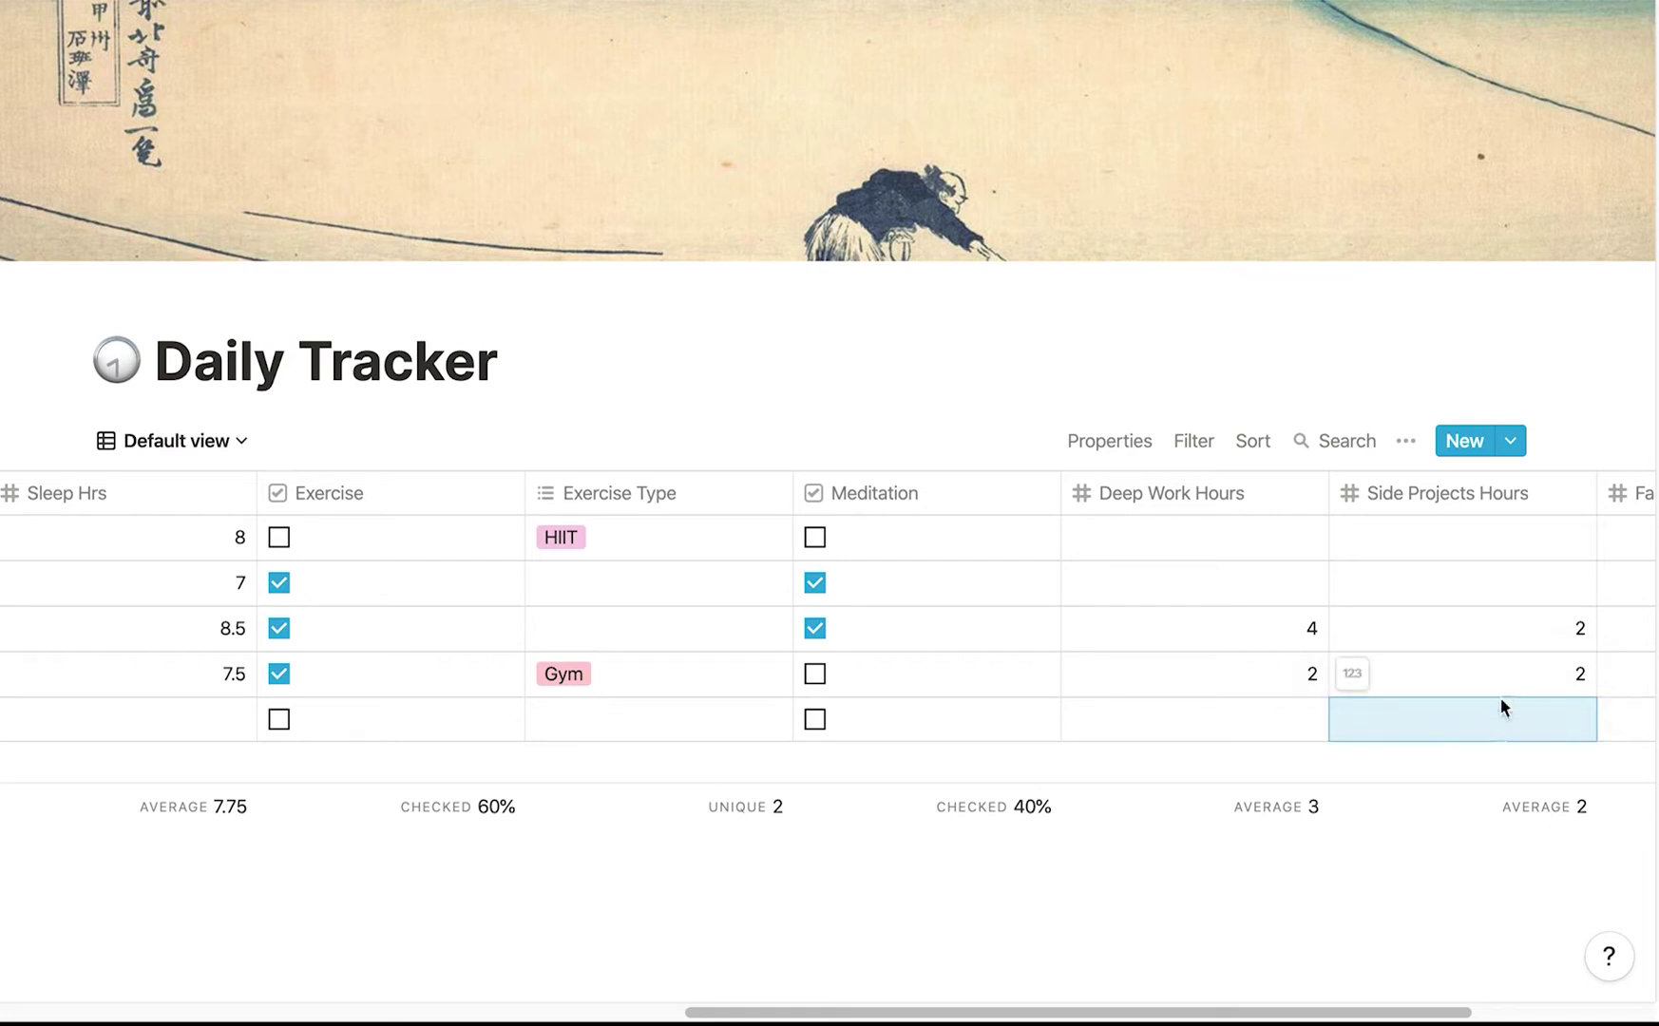
drag(1296, 1014, 1445, 1007)
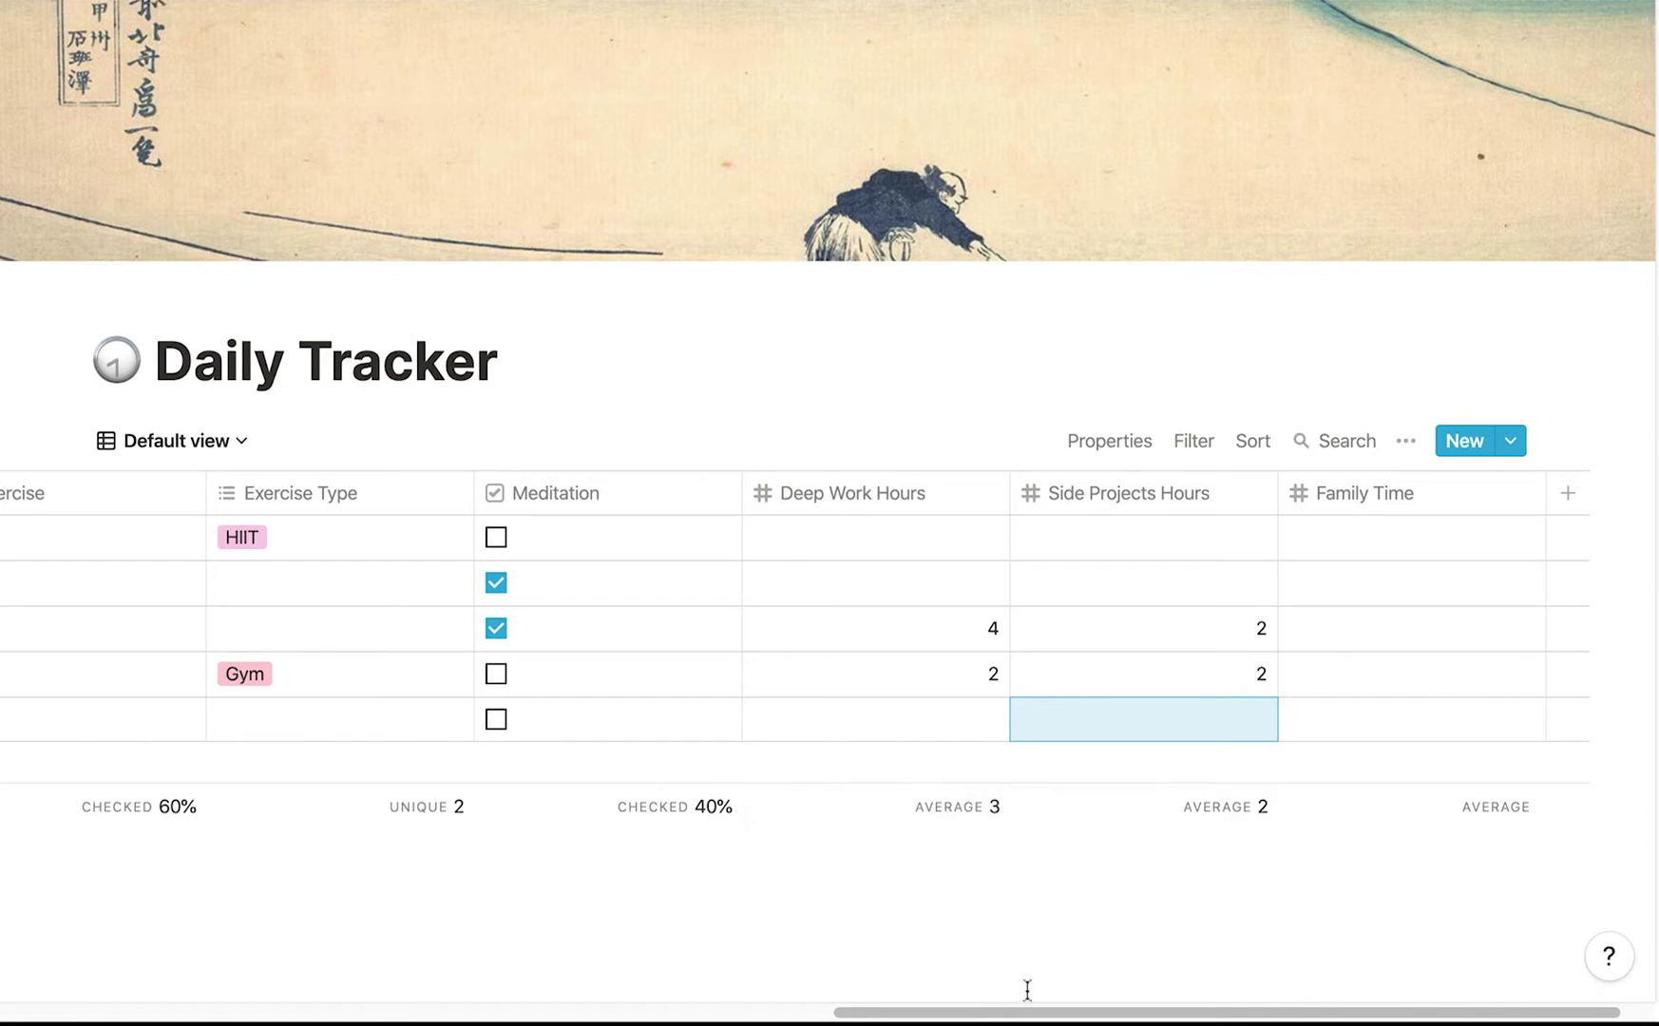
scroll(1022, 1011, right, 3)
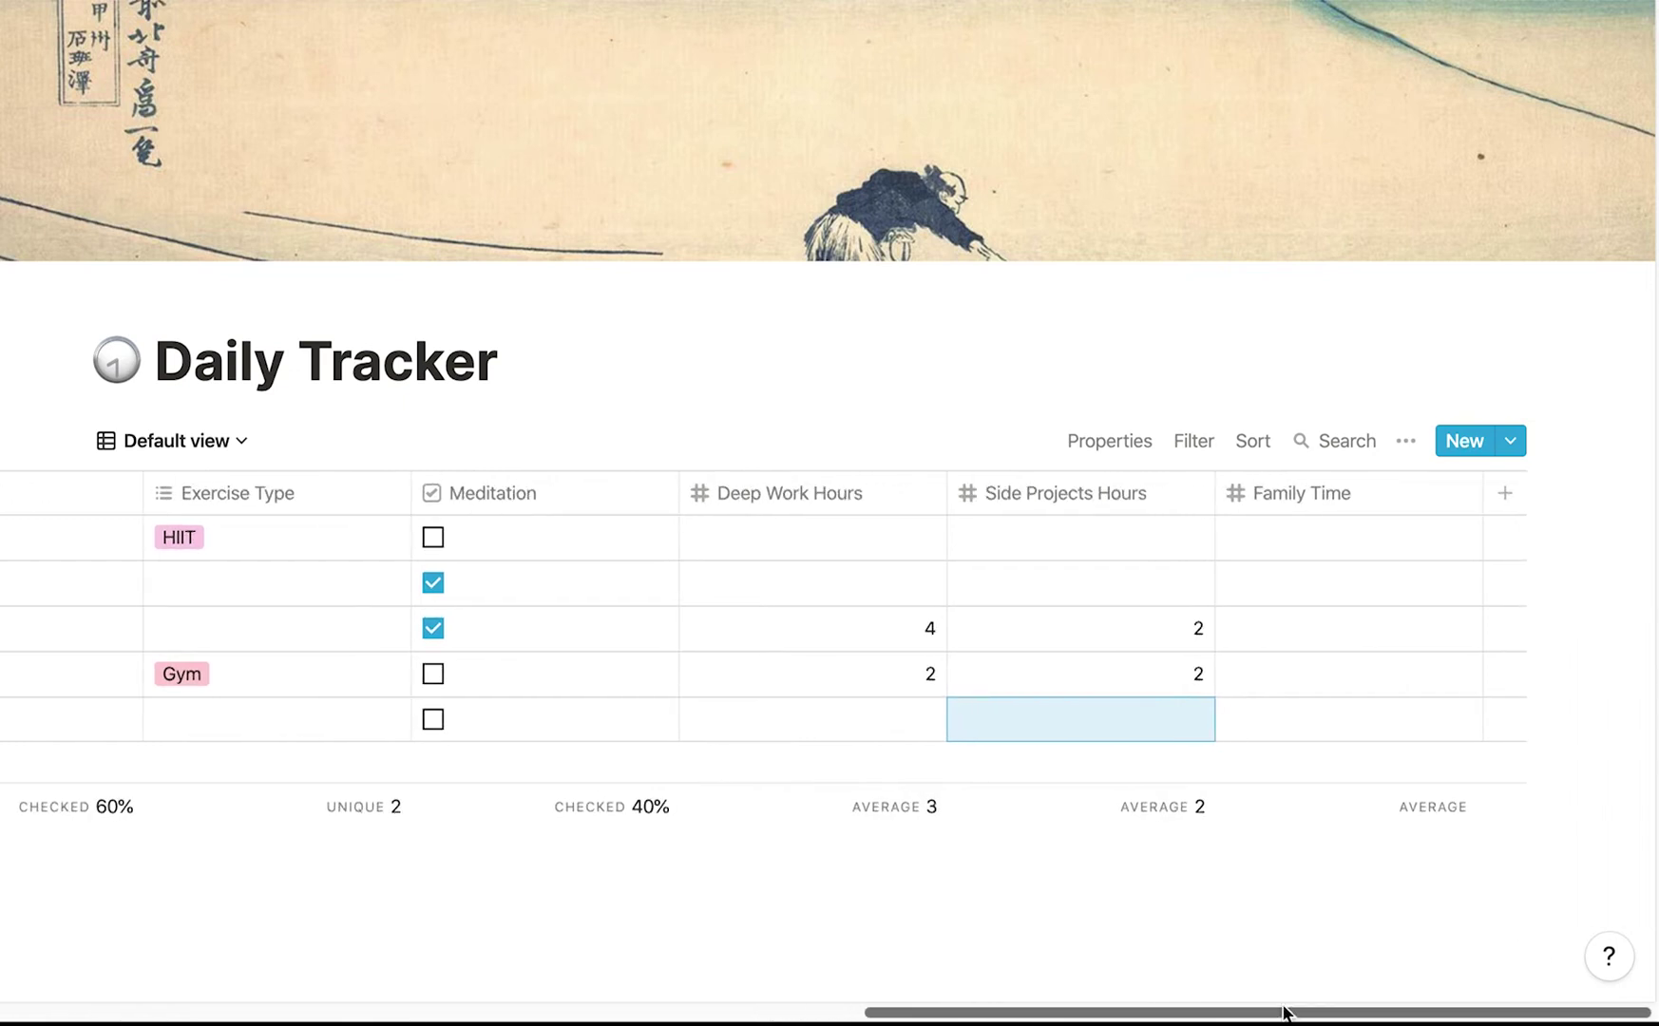
scroll(1285, 1014, left, 10)
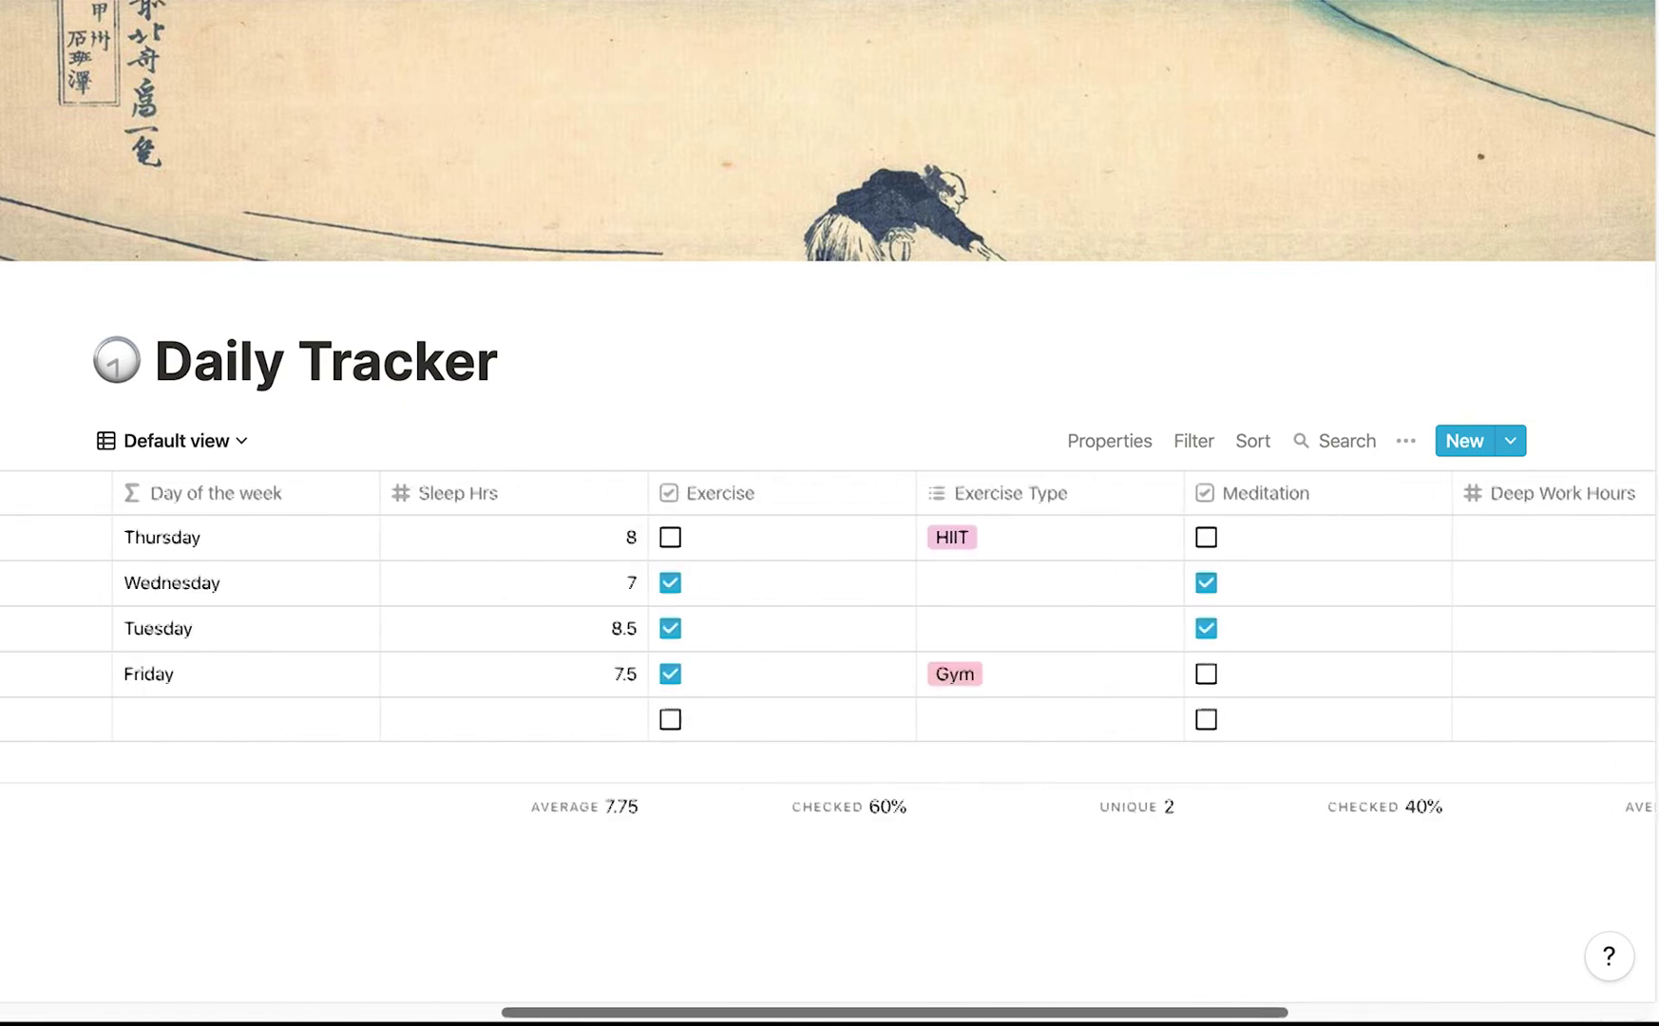
scroll(855, 617, left, 5)
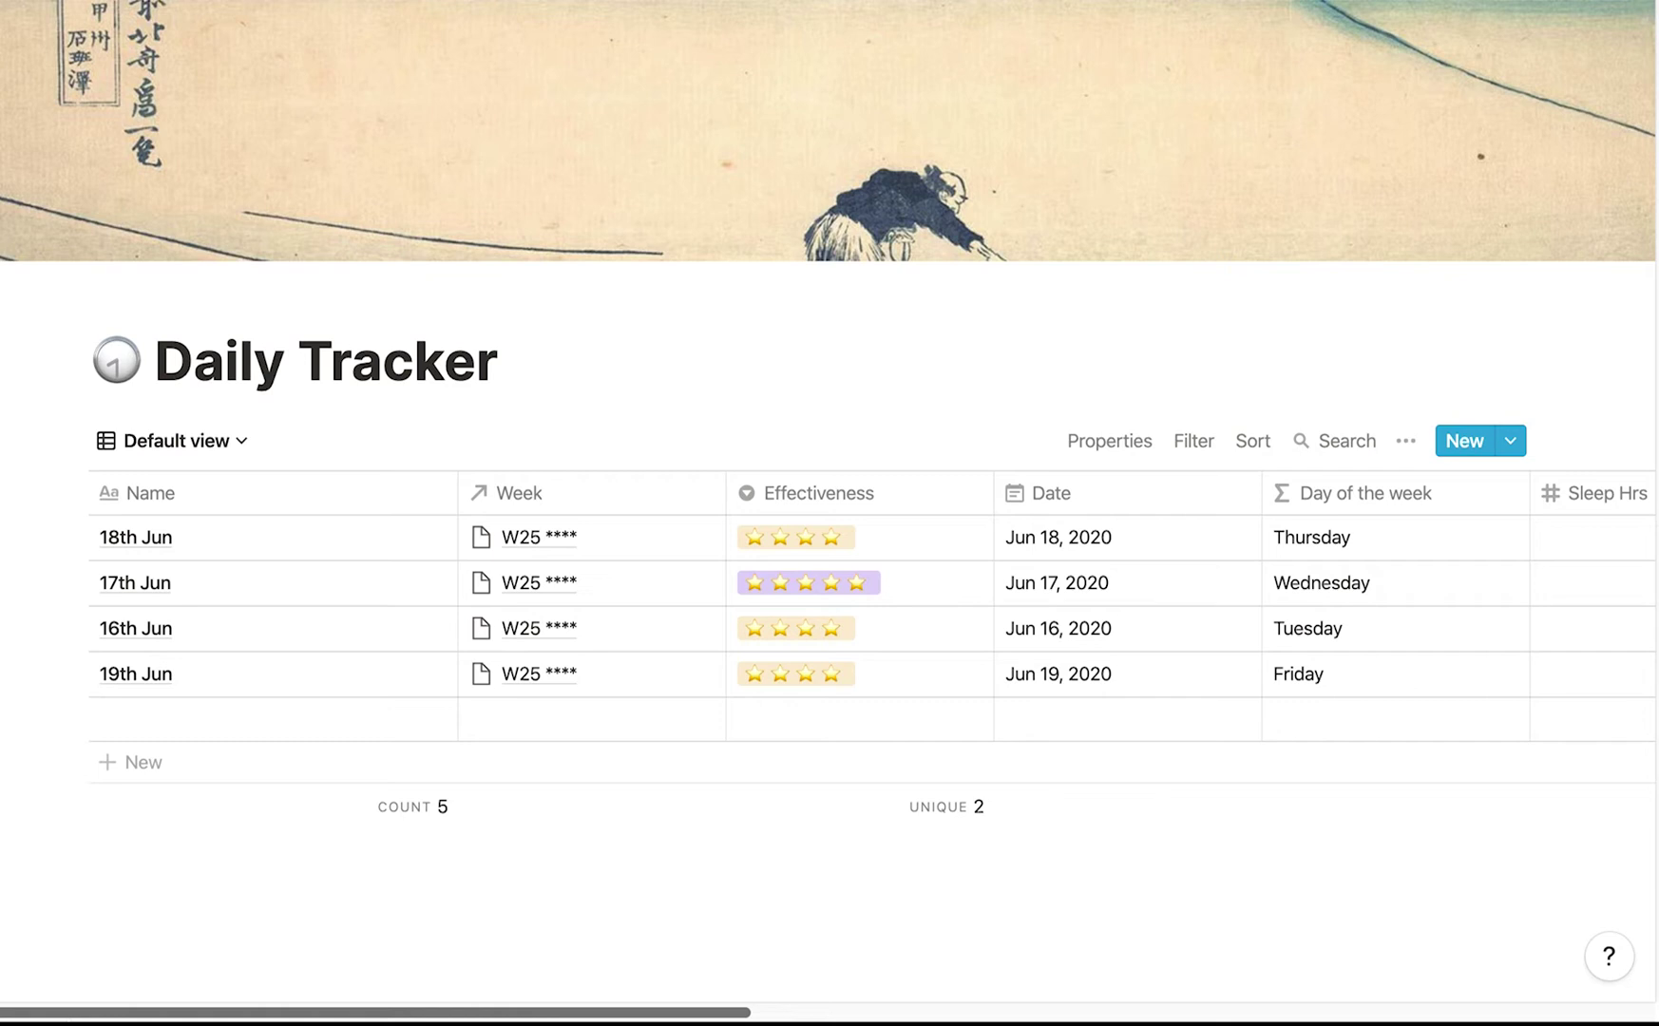
scroll(714, 967, right, 10)
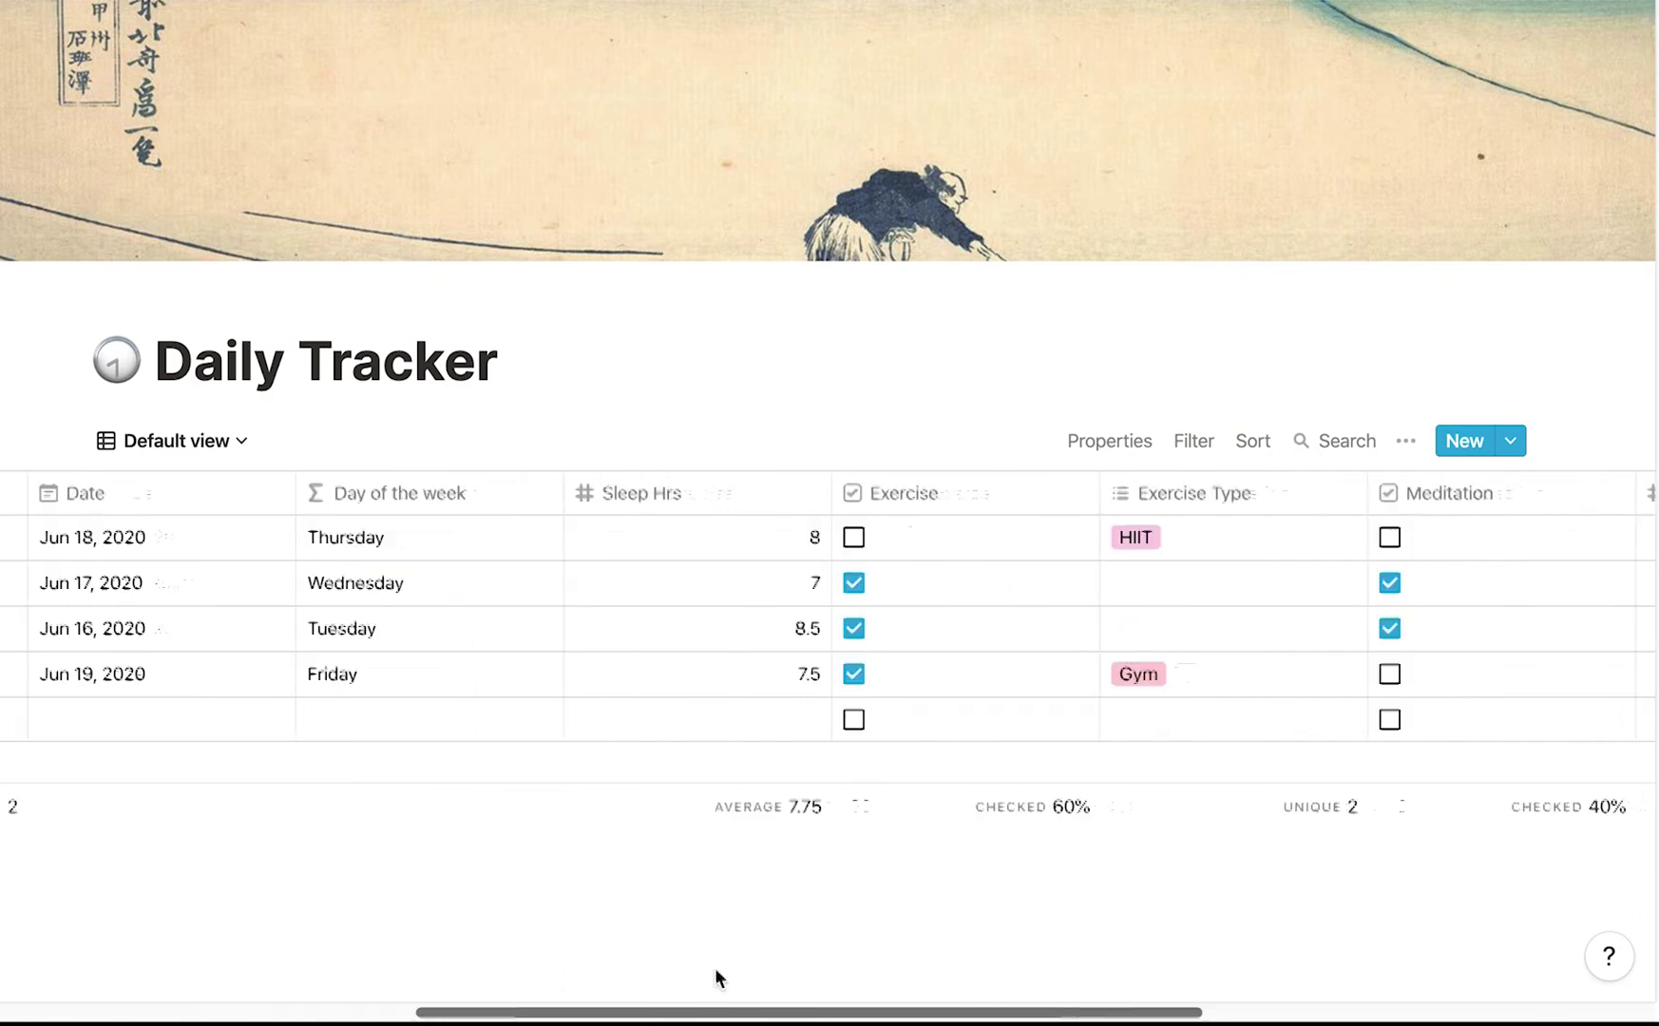
scroll(405, 961, left, 10)
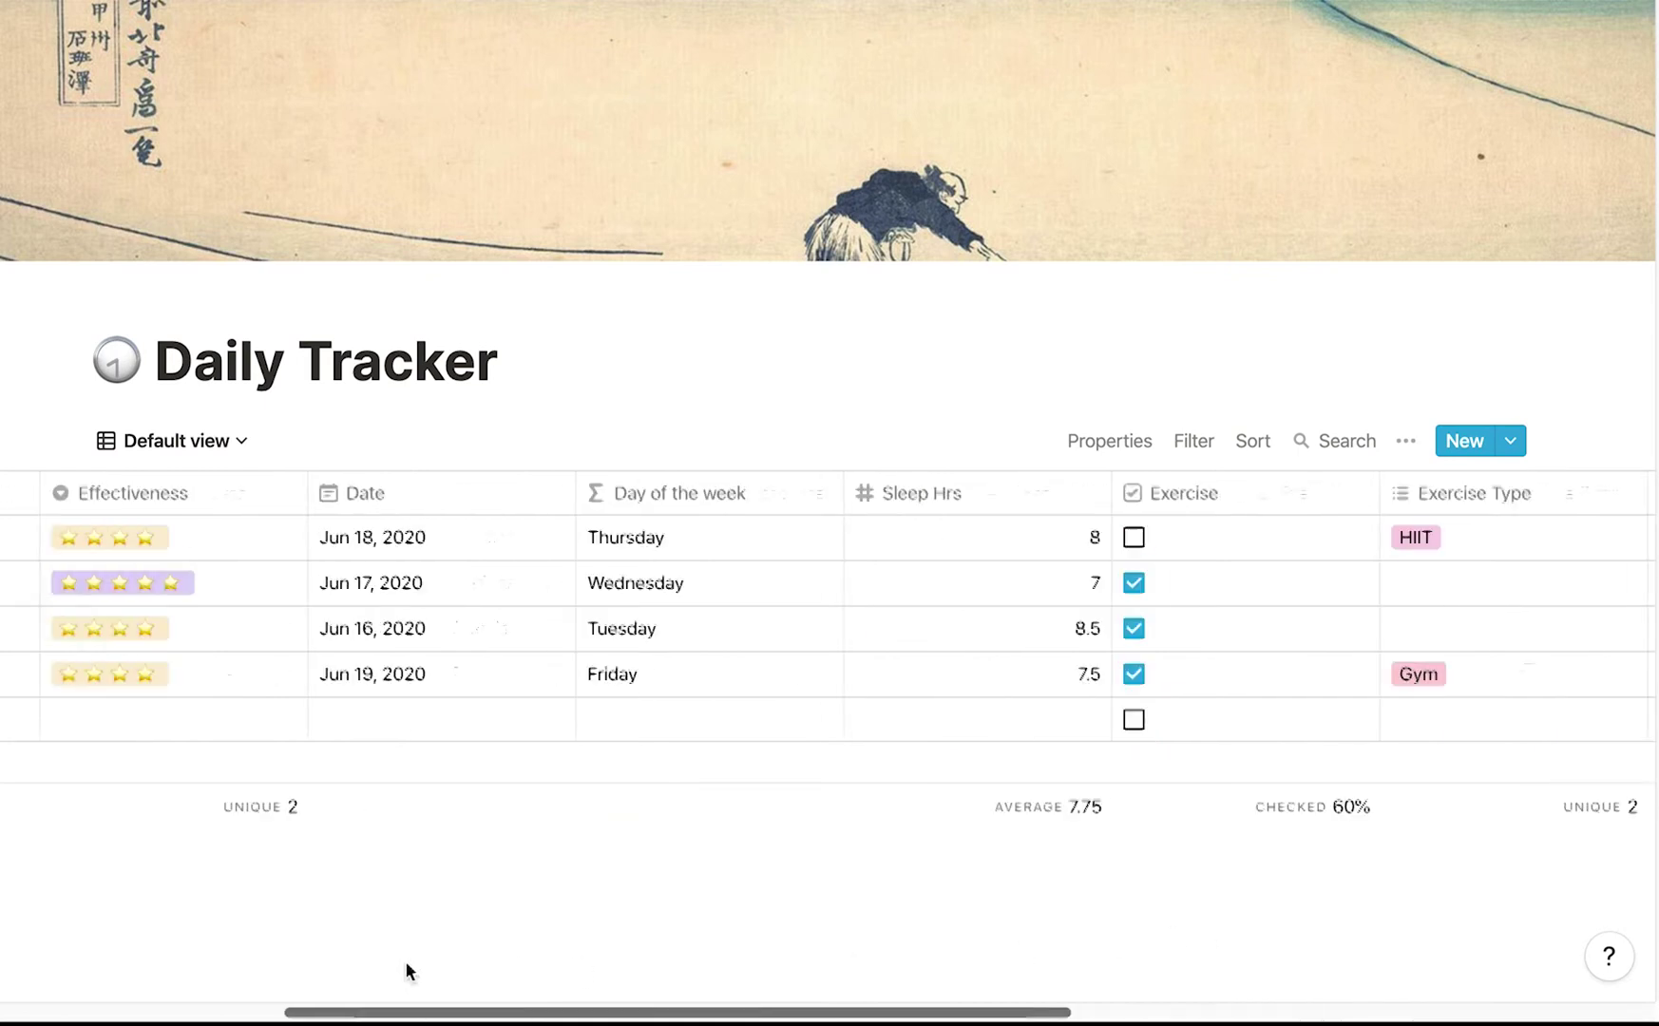
drag(414, 1015, 158, 1011)
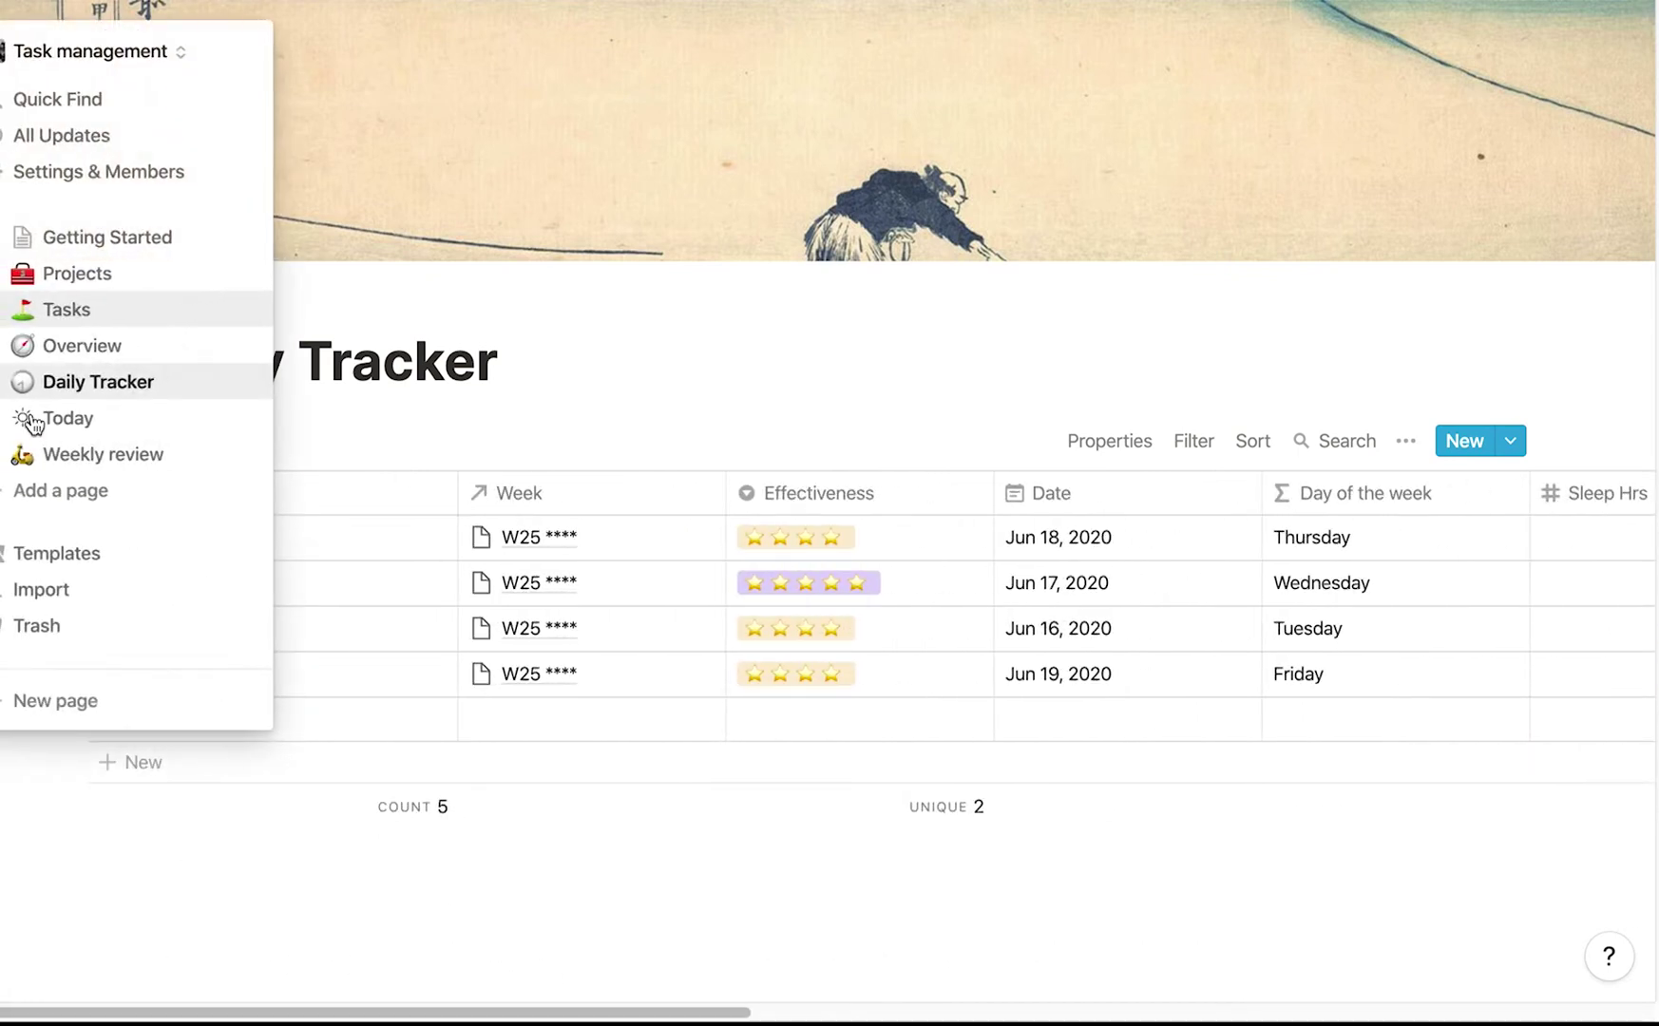
Dismiss the page icon chooser and go to the Today page, scrolling to its Daily Tracker.
click(38, 421)
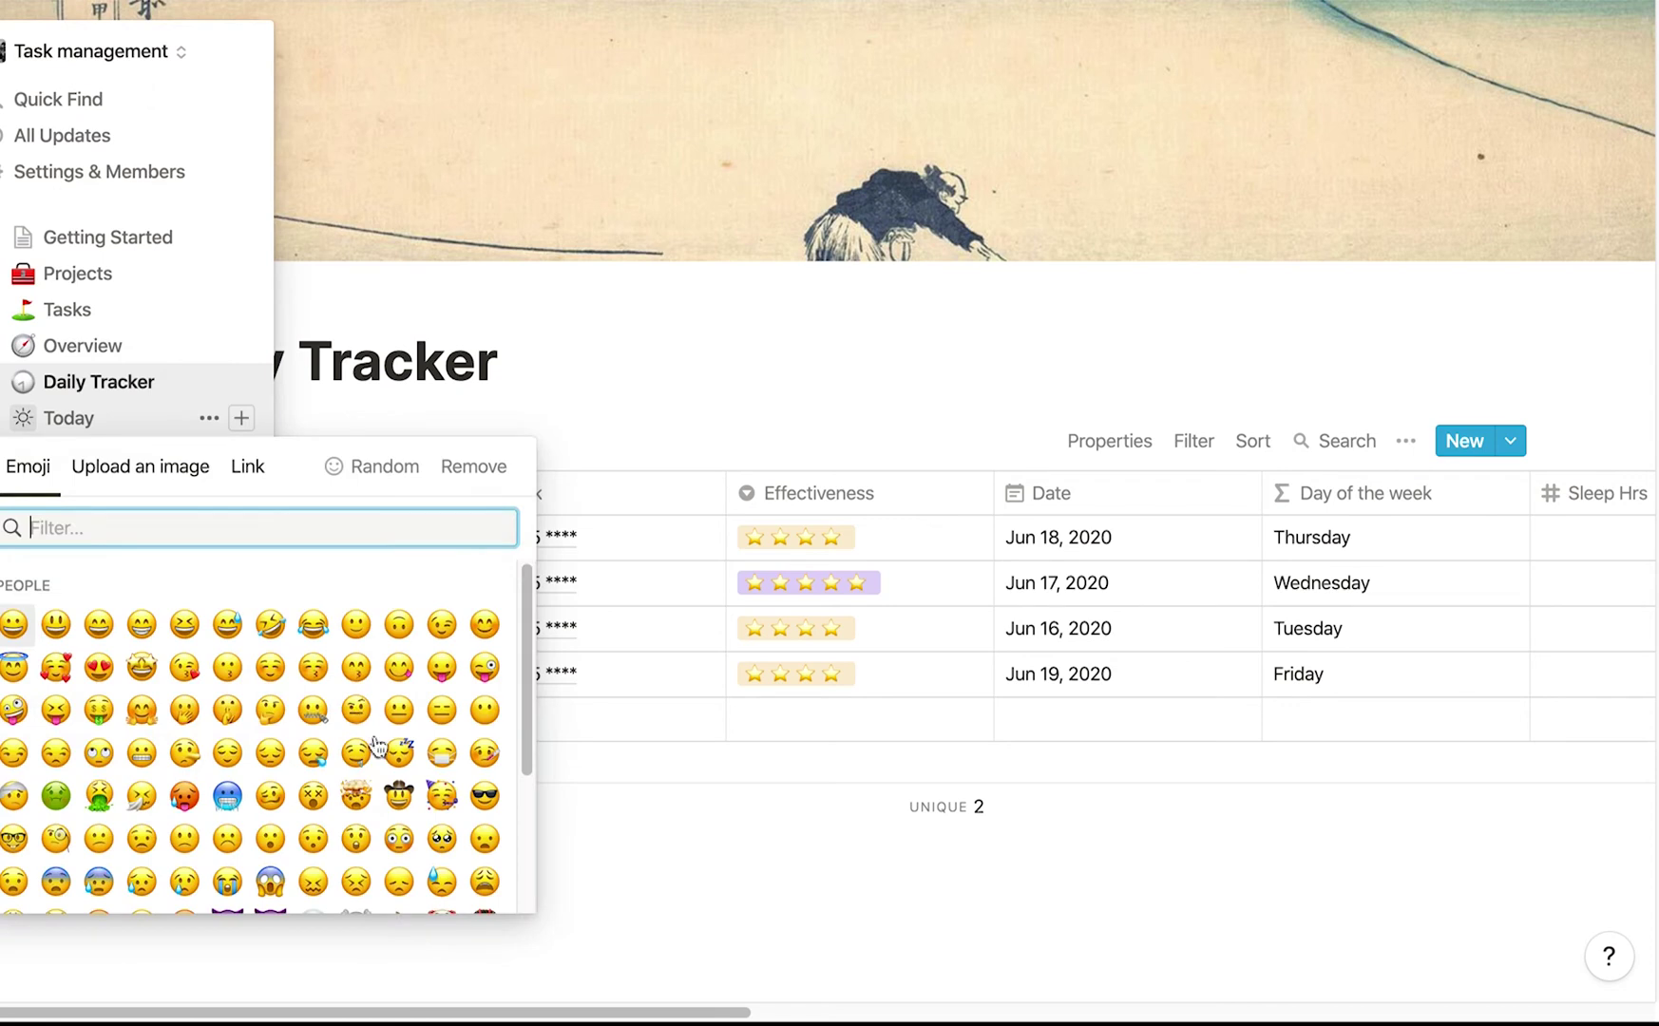
click(737, 873)
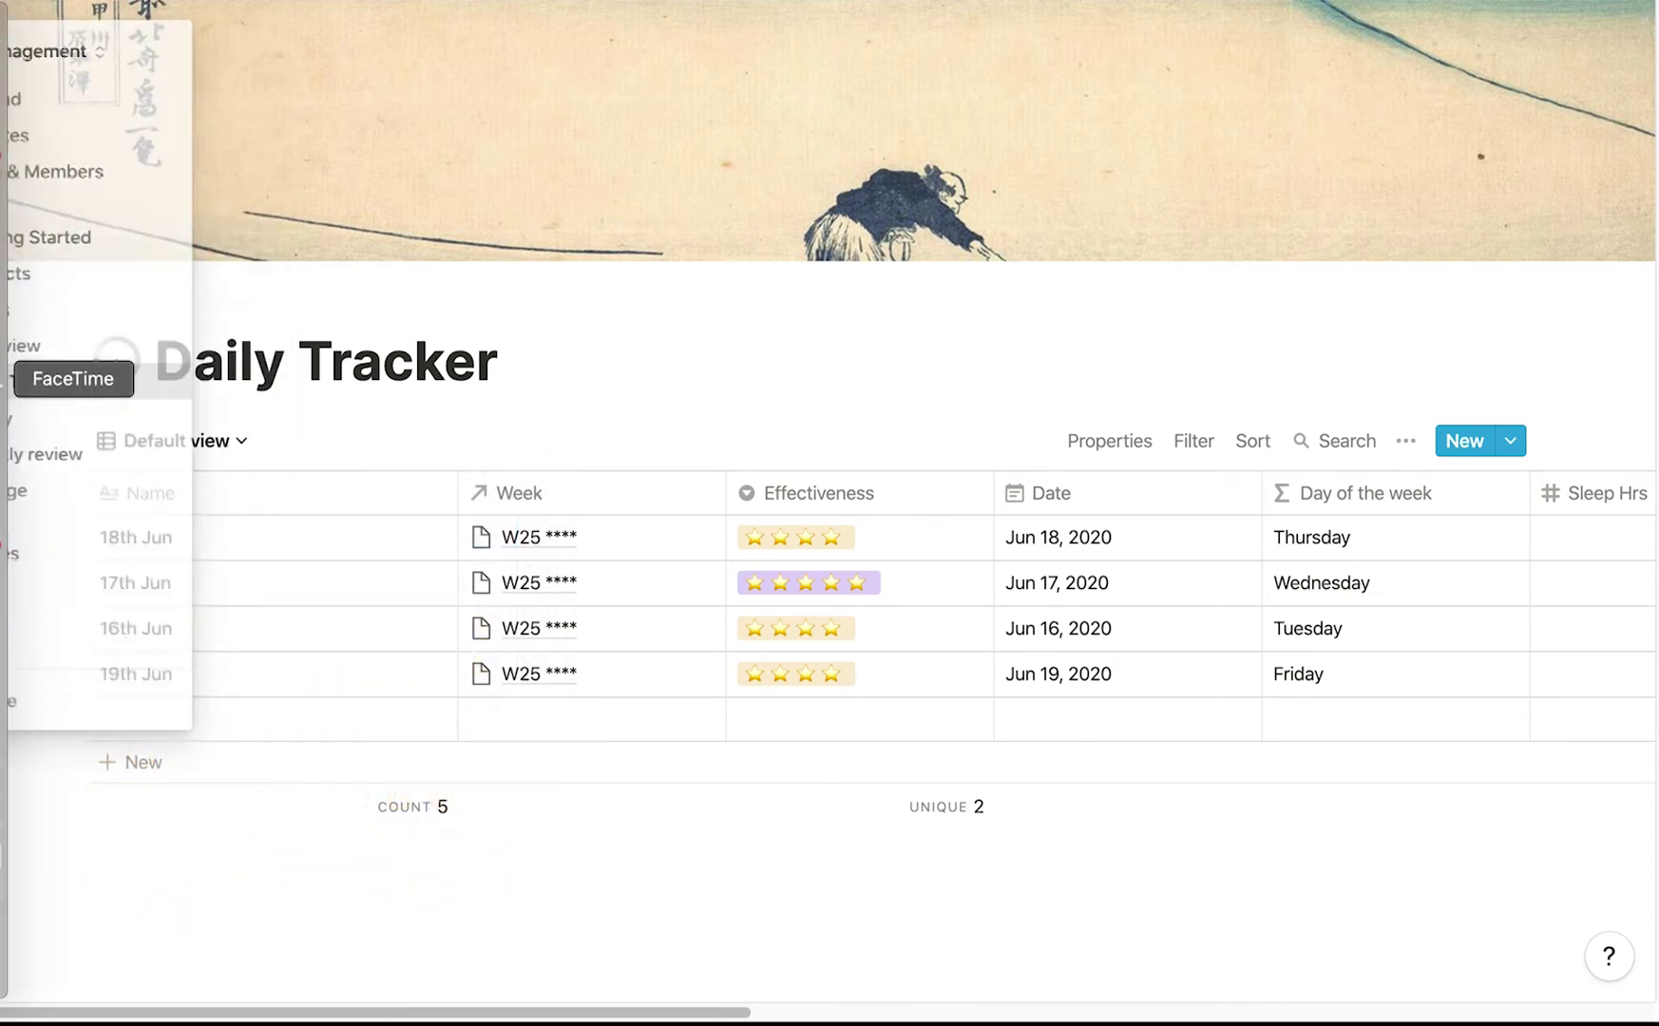
mouse_move(9, 342)
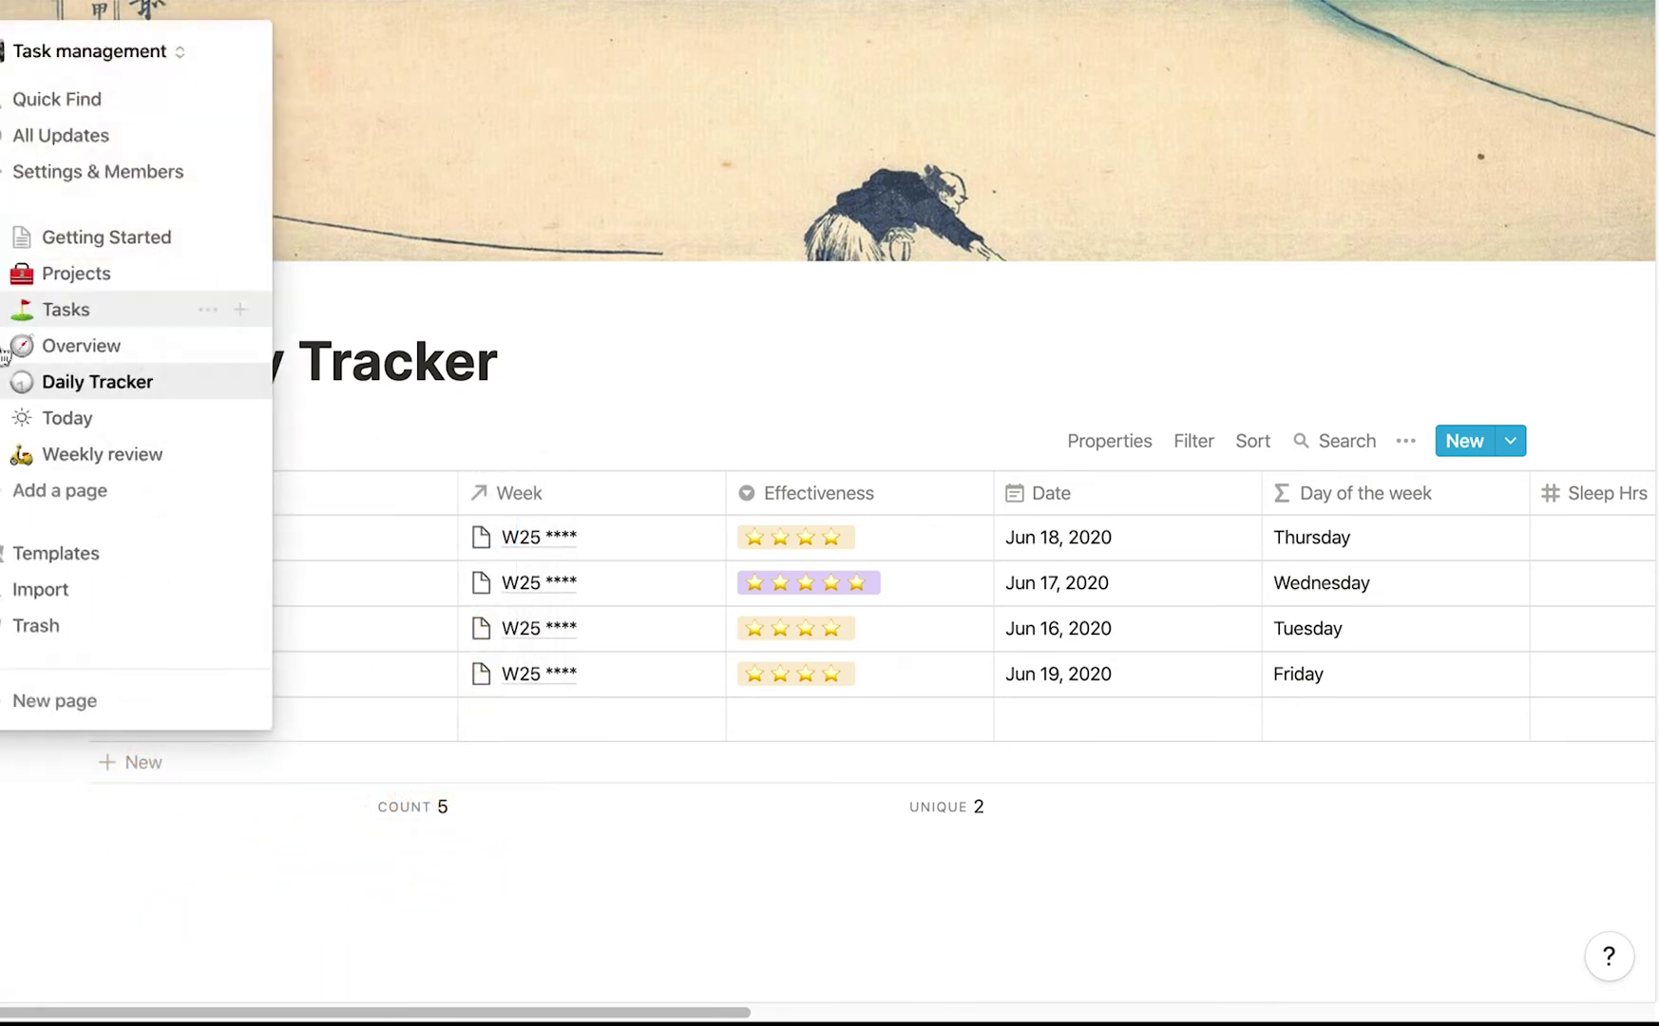
click(83, 420)
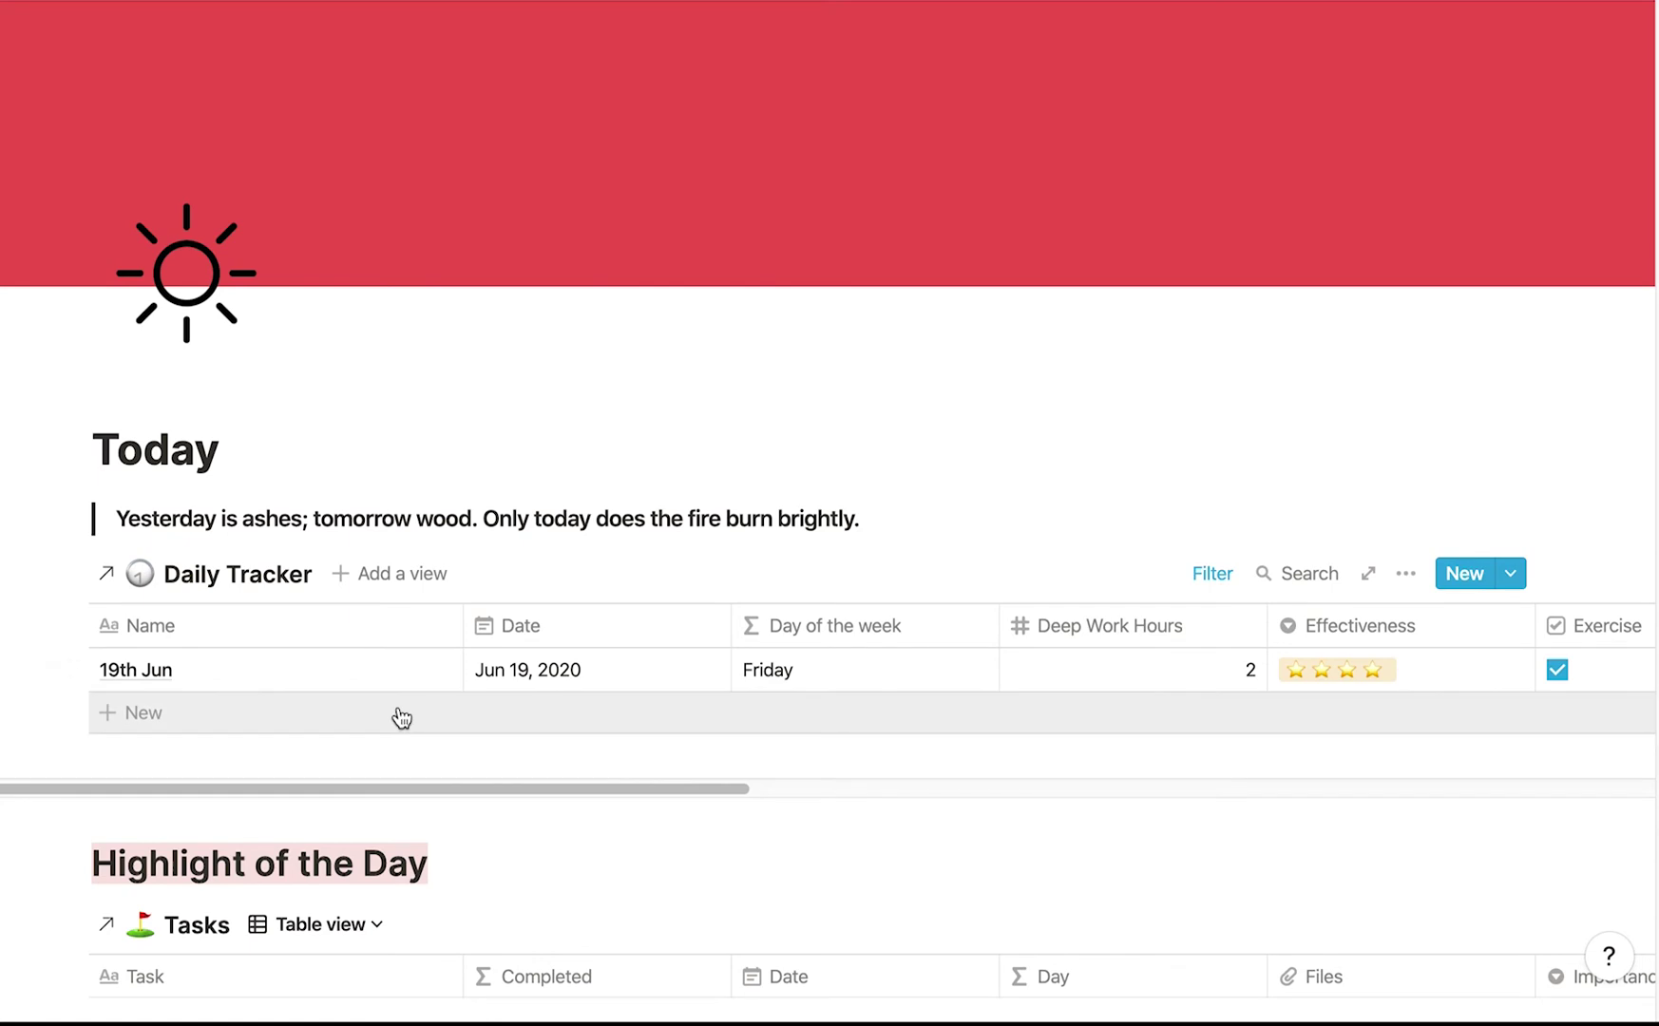
scroll(242, 546, down, 1)
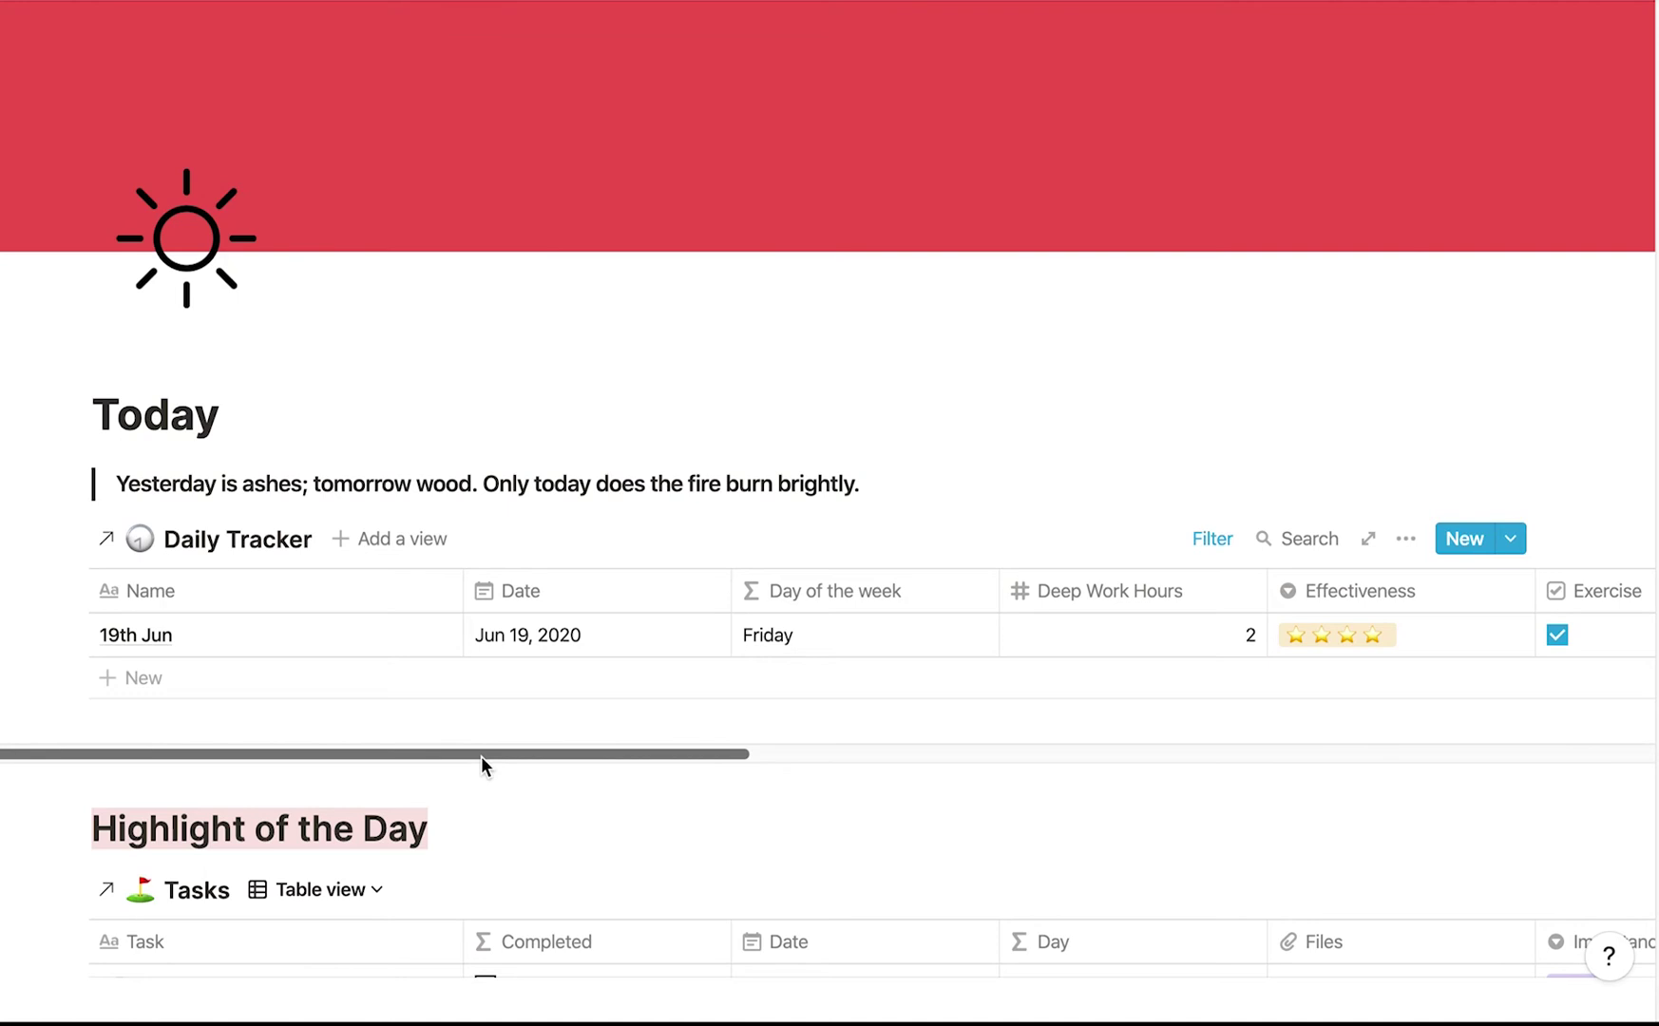
scroll(514, 445, down, 1)
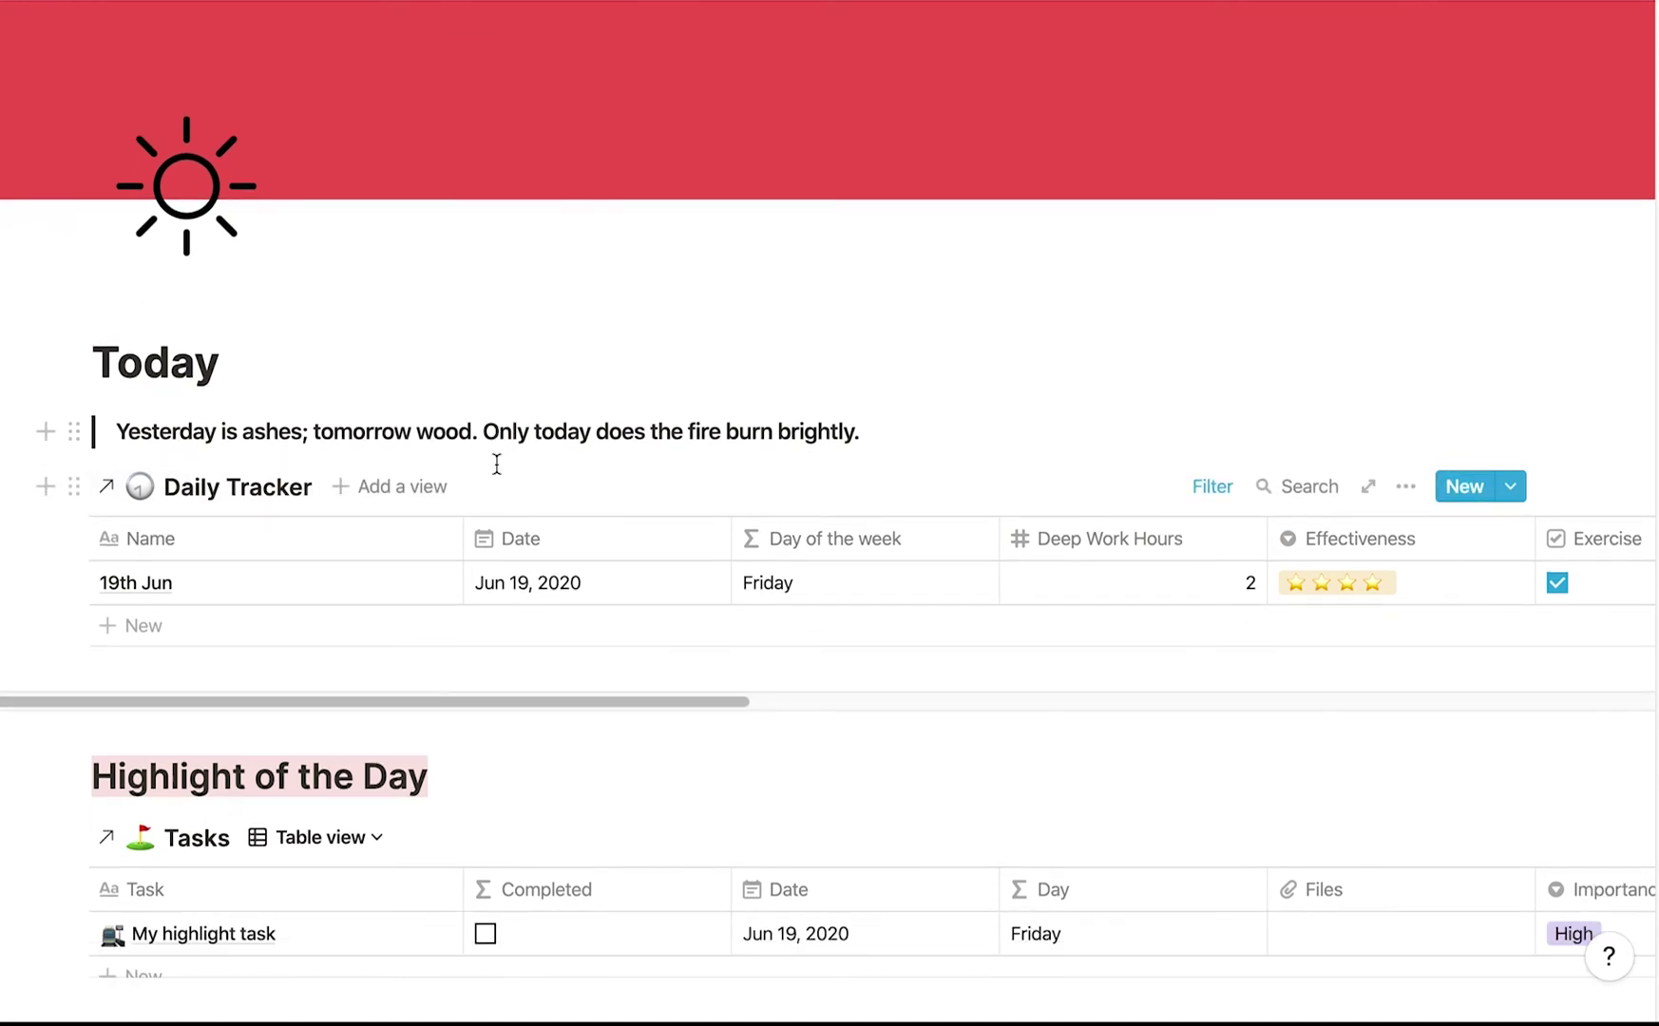
Scroll across the 19th Jun entry in the embedded tracker, then open the full Daily Tracker database.
scroll(494, 466, down, 1)
scroll(496, 476, down, 1)
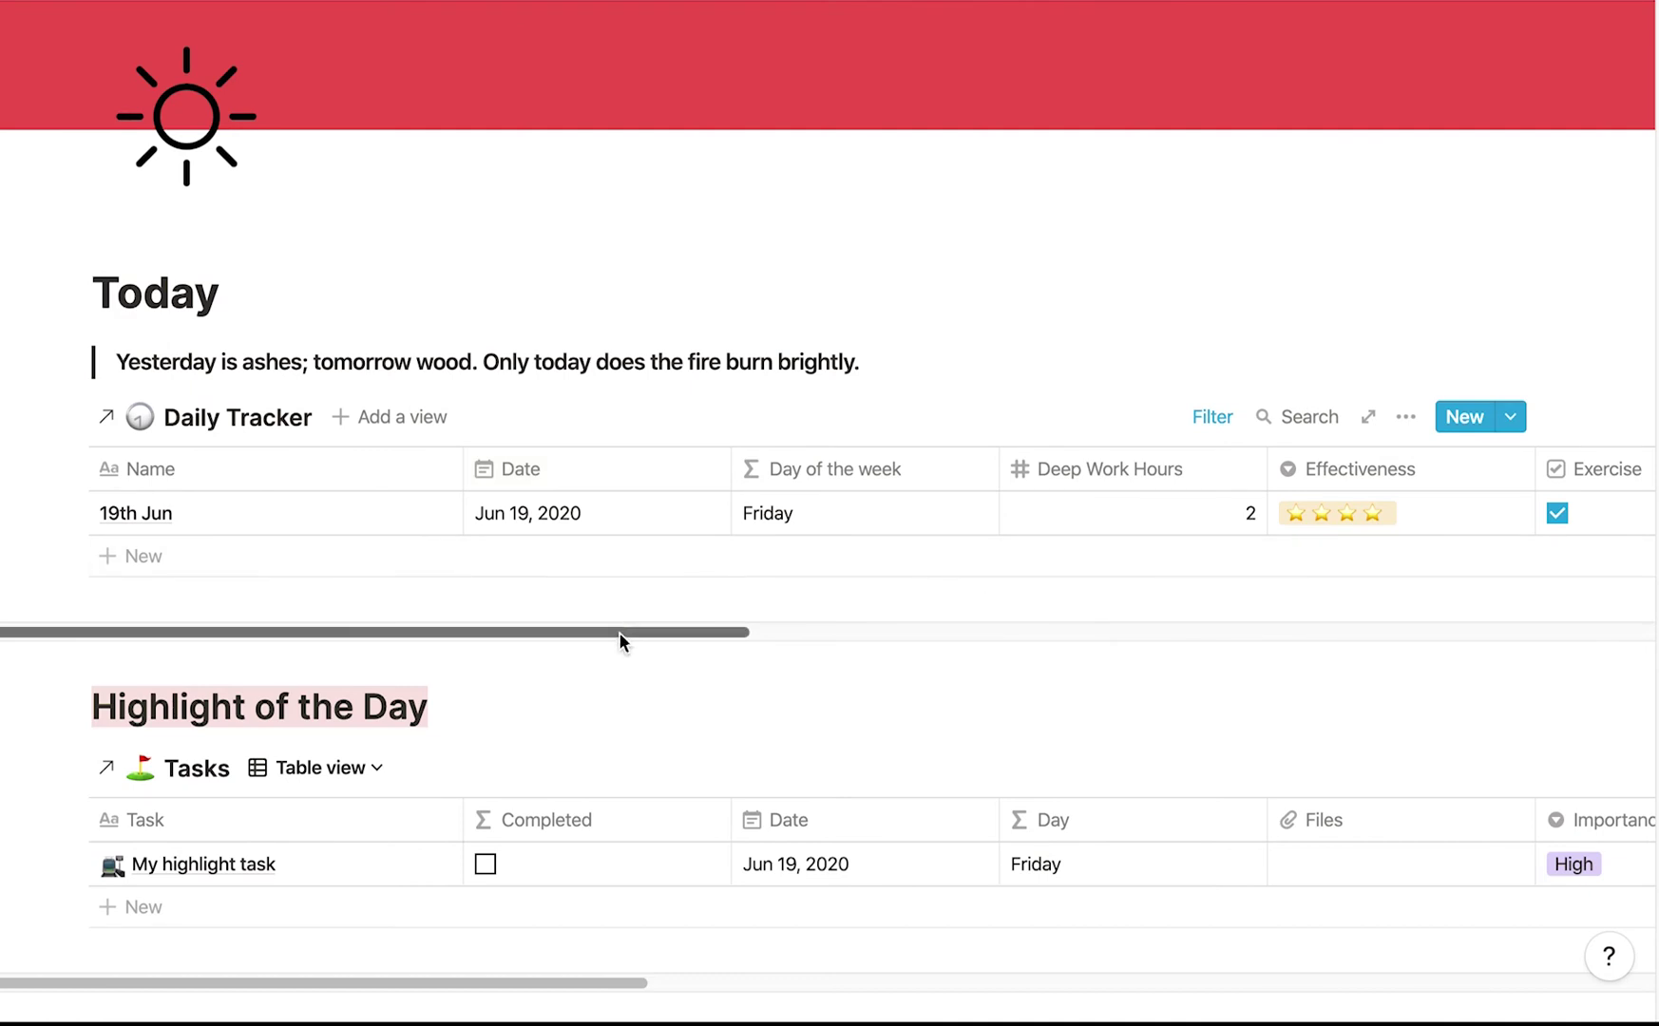
scroll(619, 633, right, 10)
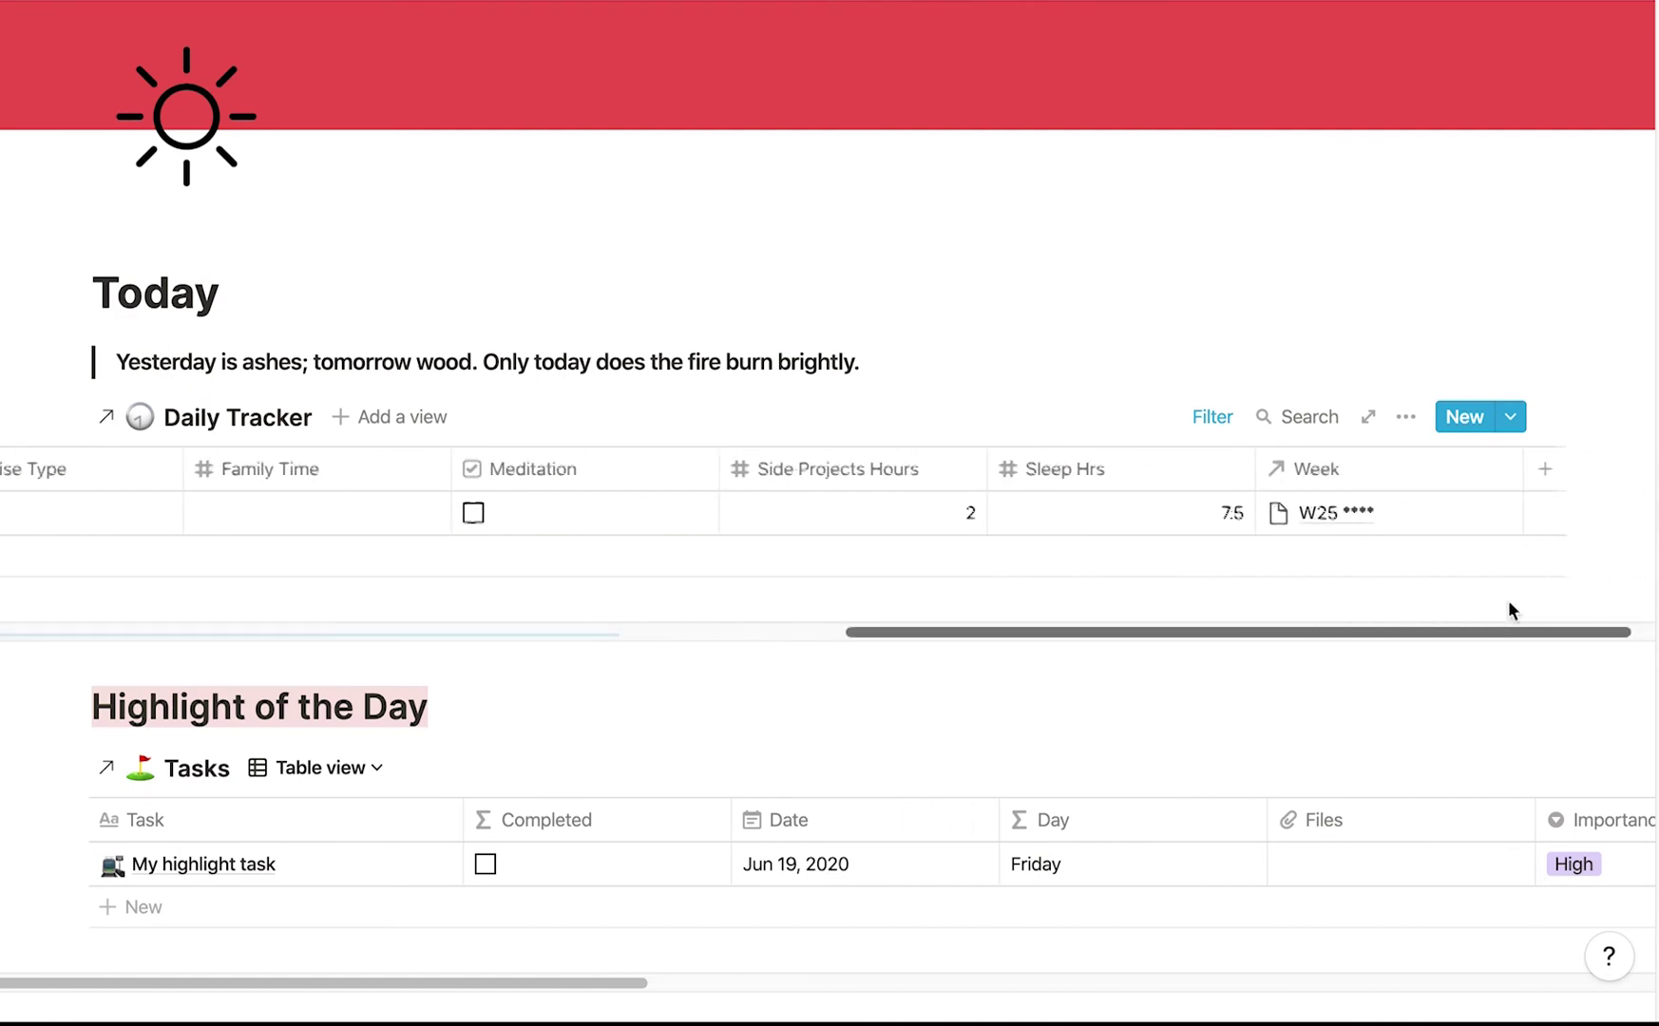
scroll(1446, 604, left, 15)
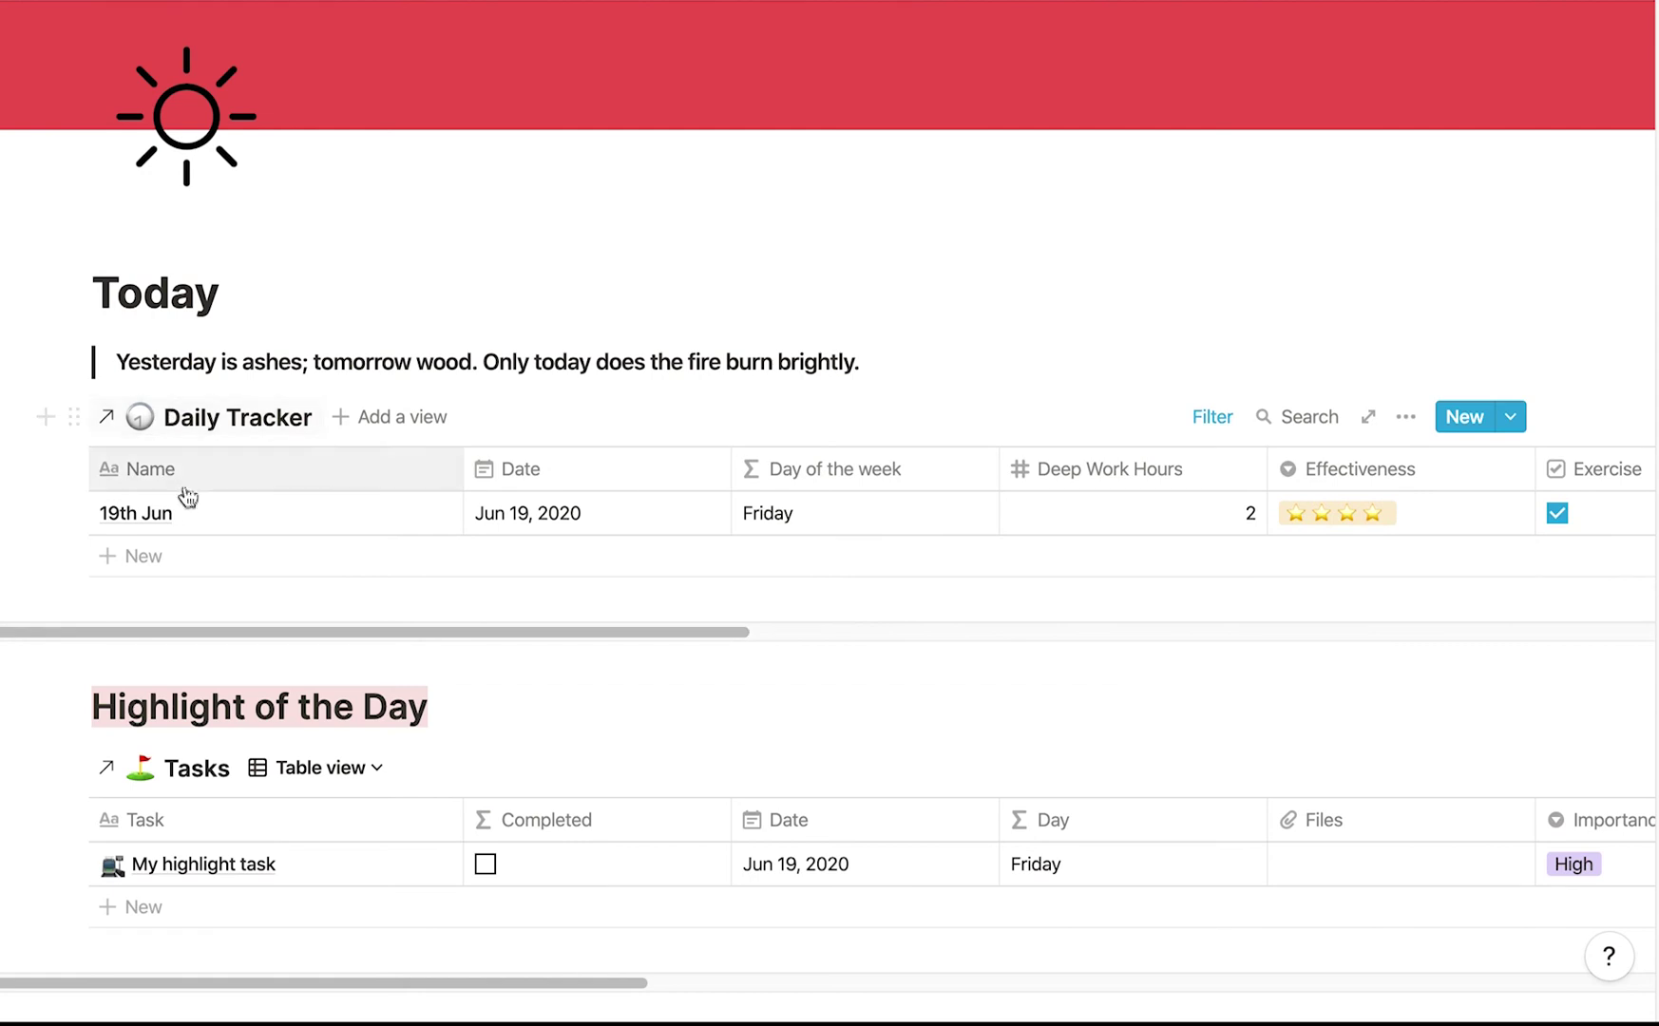
drag(580, 635, 1082, 633)
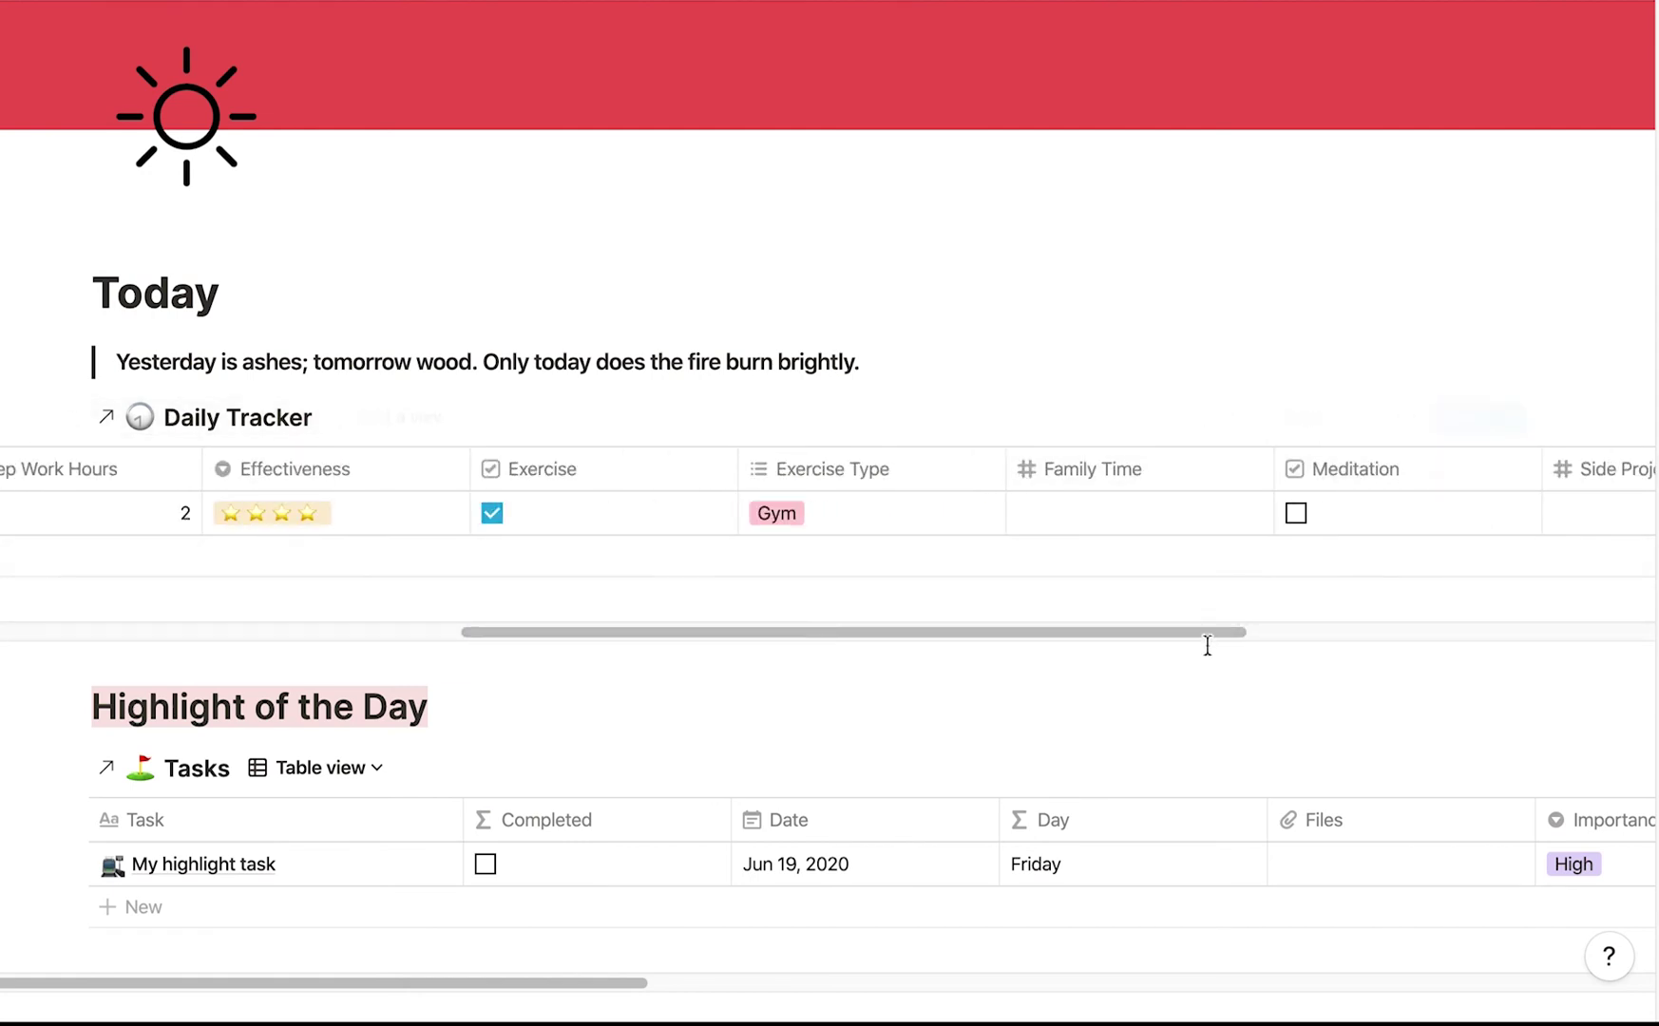
drag(1208, 637, 1585, 621)
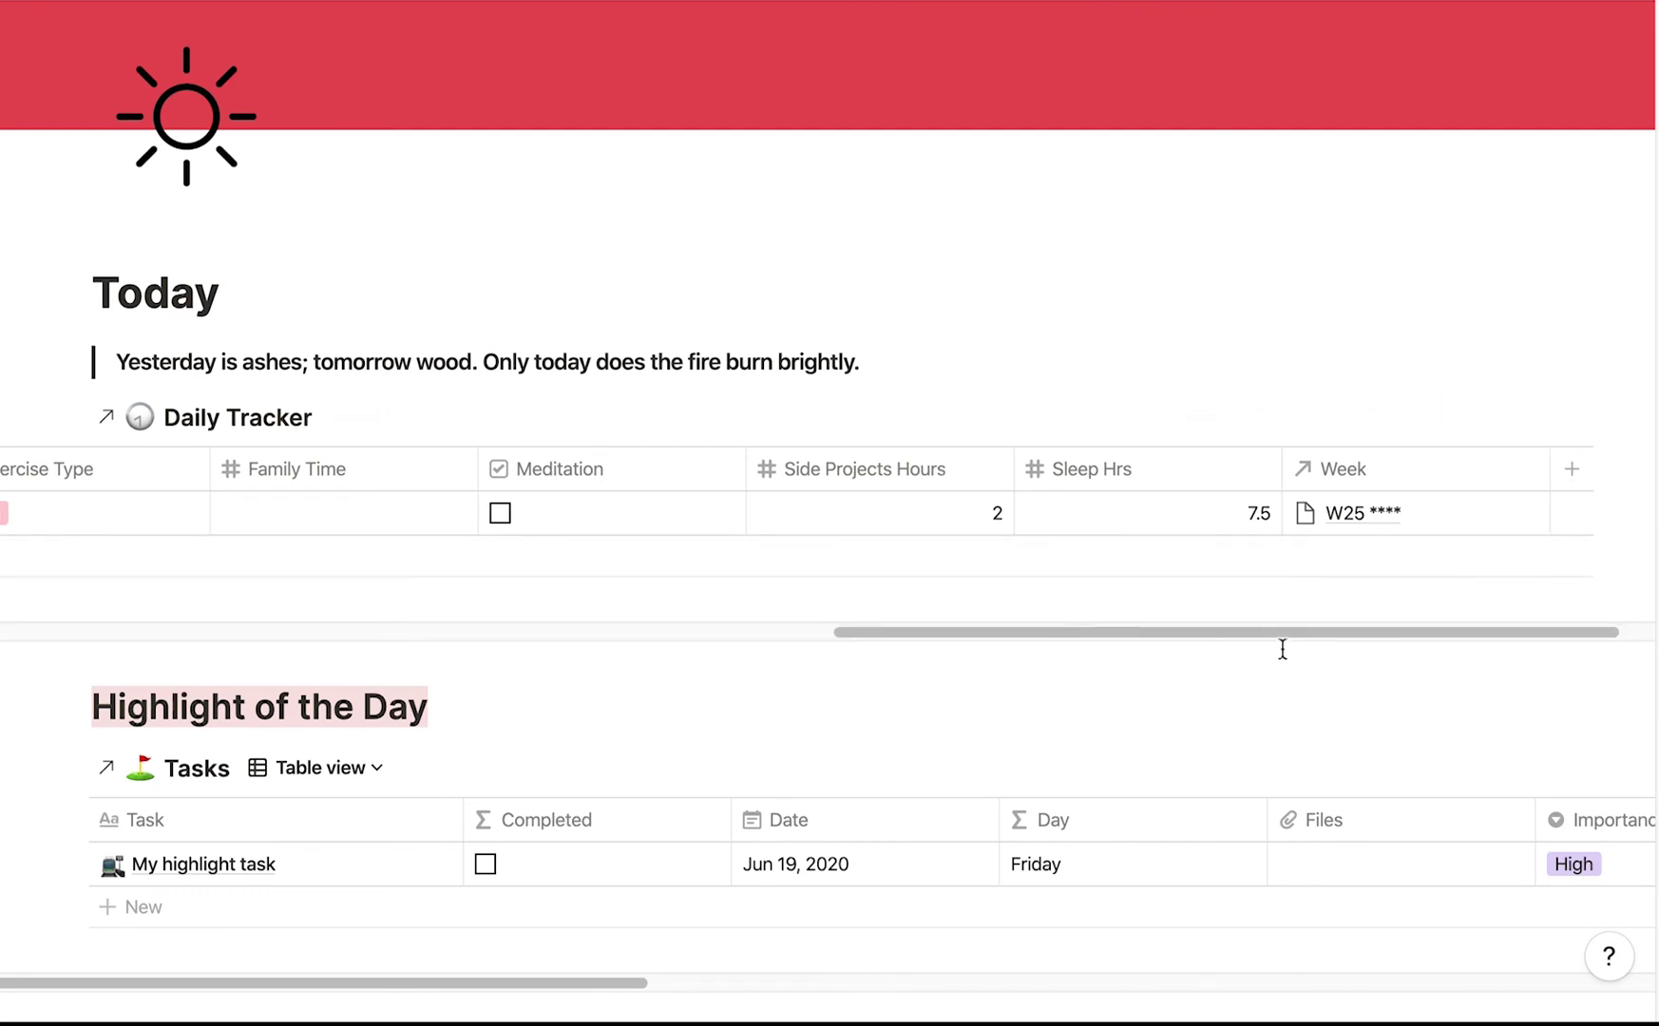
scroll(1285, 645, left, 15)
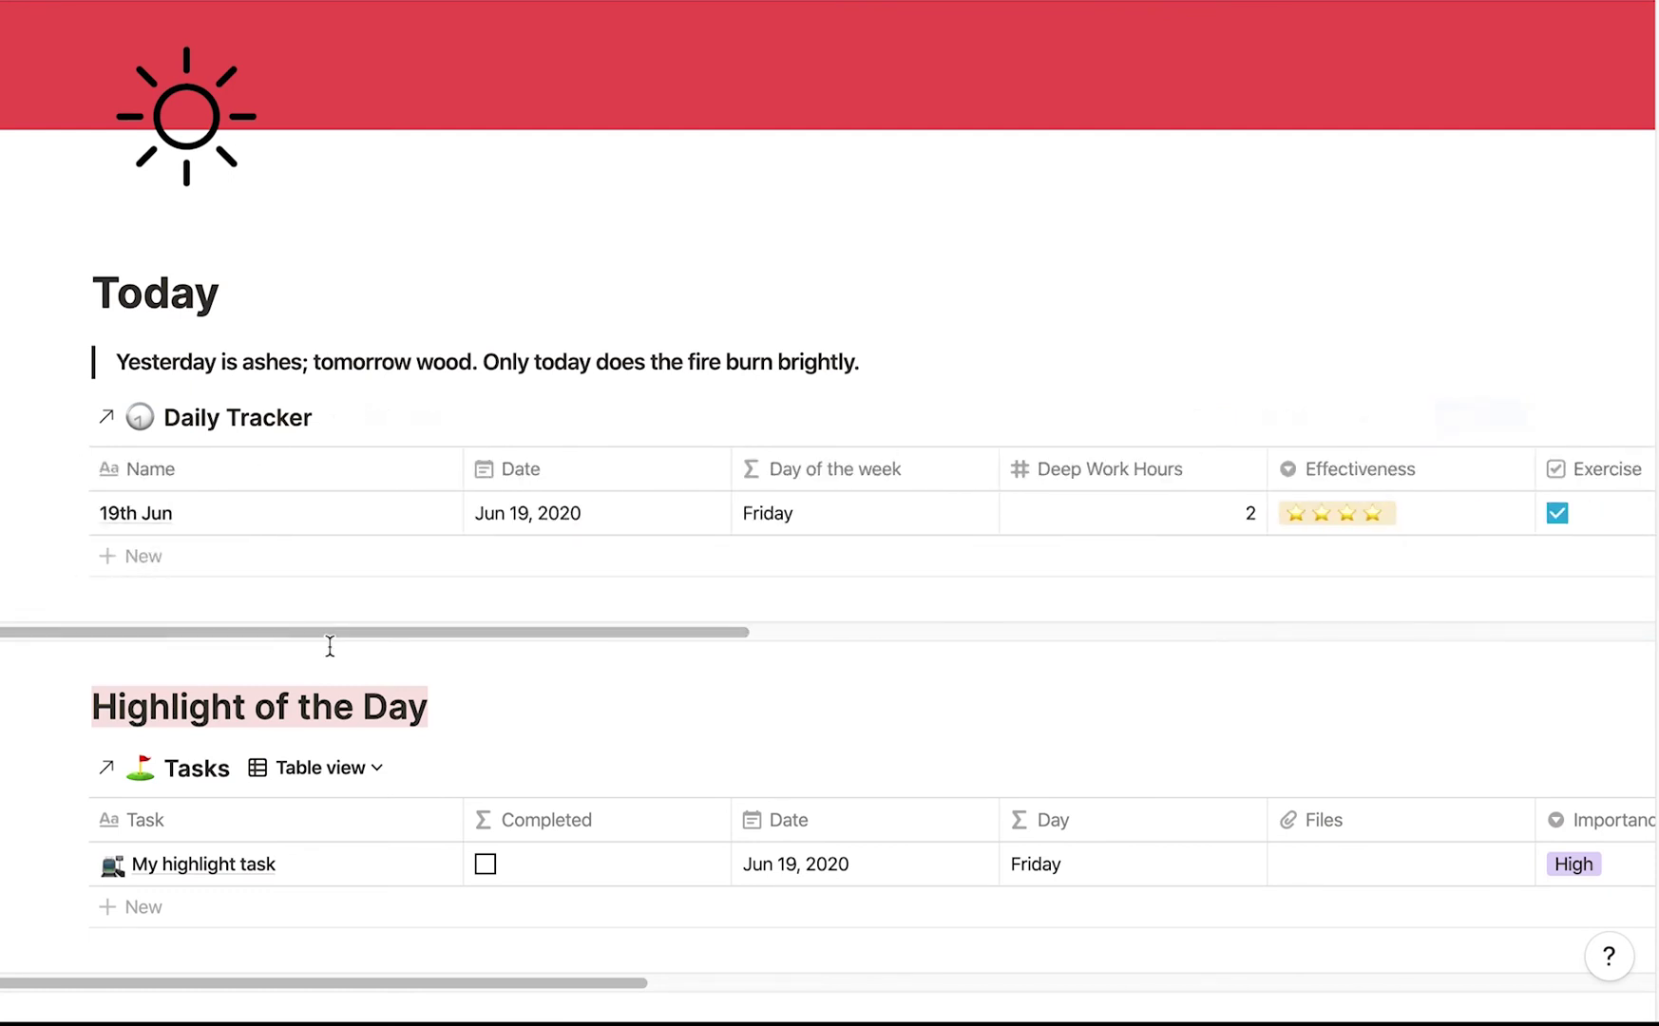
click(224, 420)
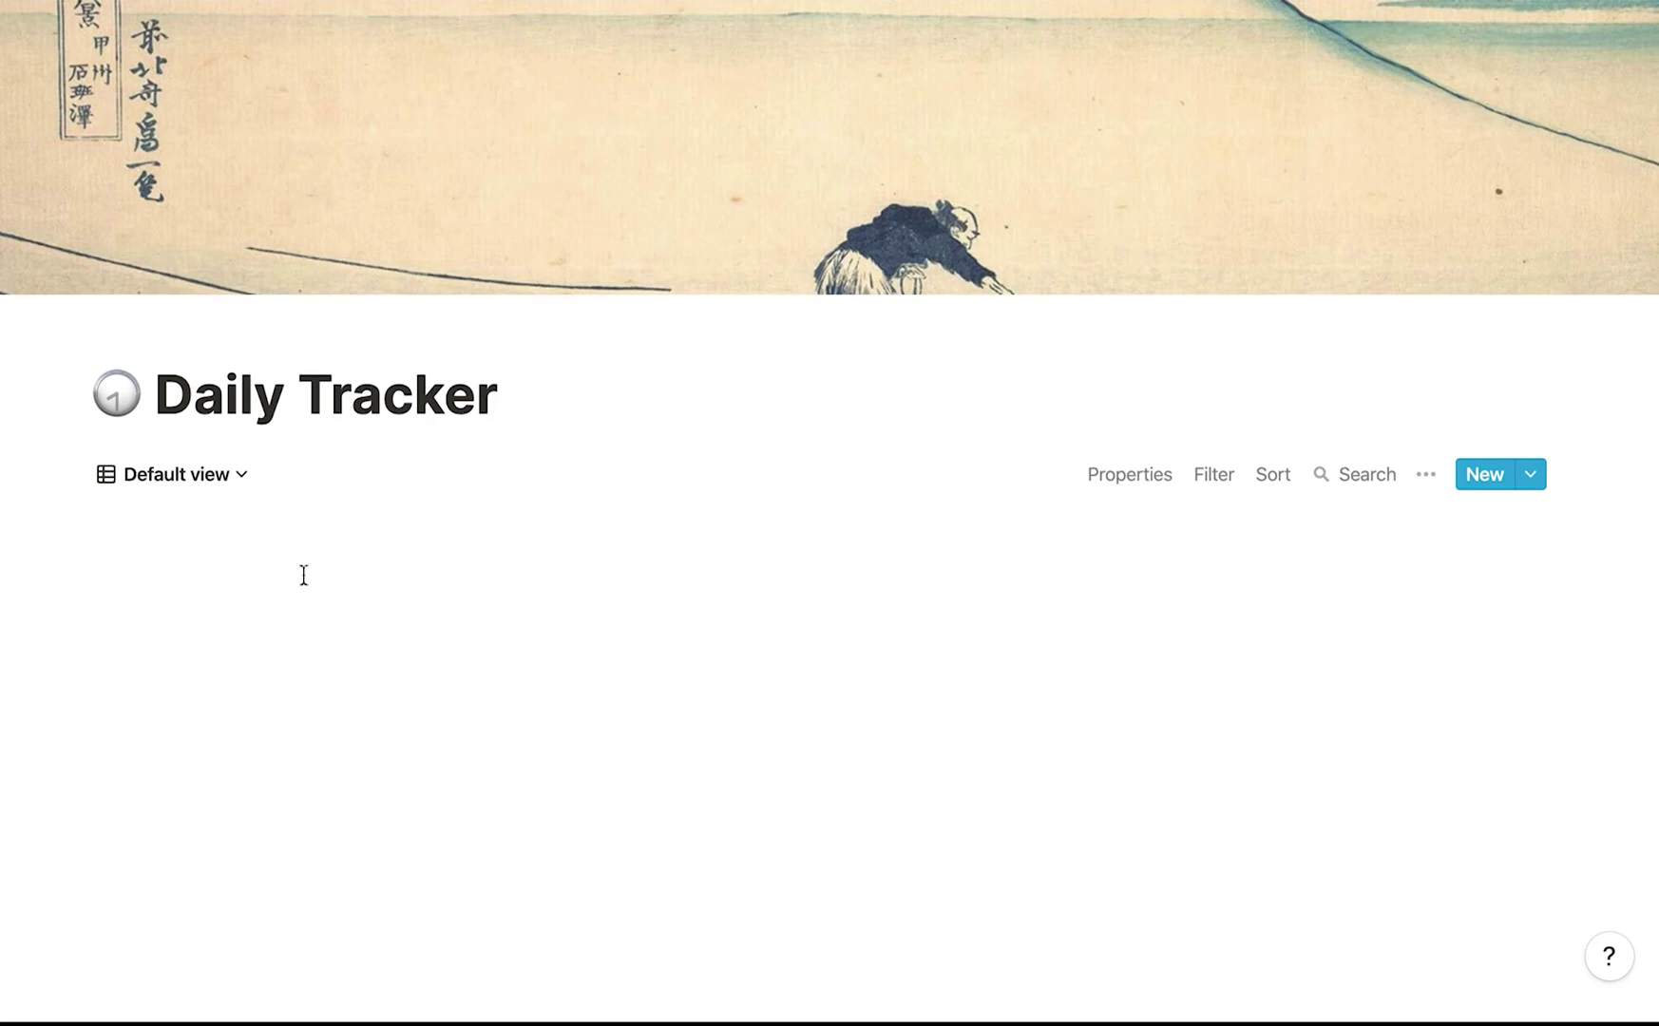
scroll(427, 585, down, 1)
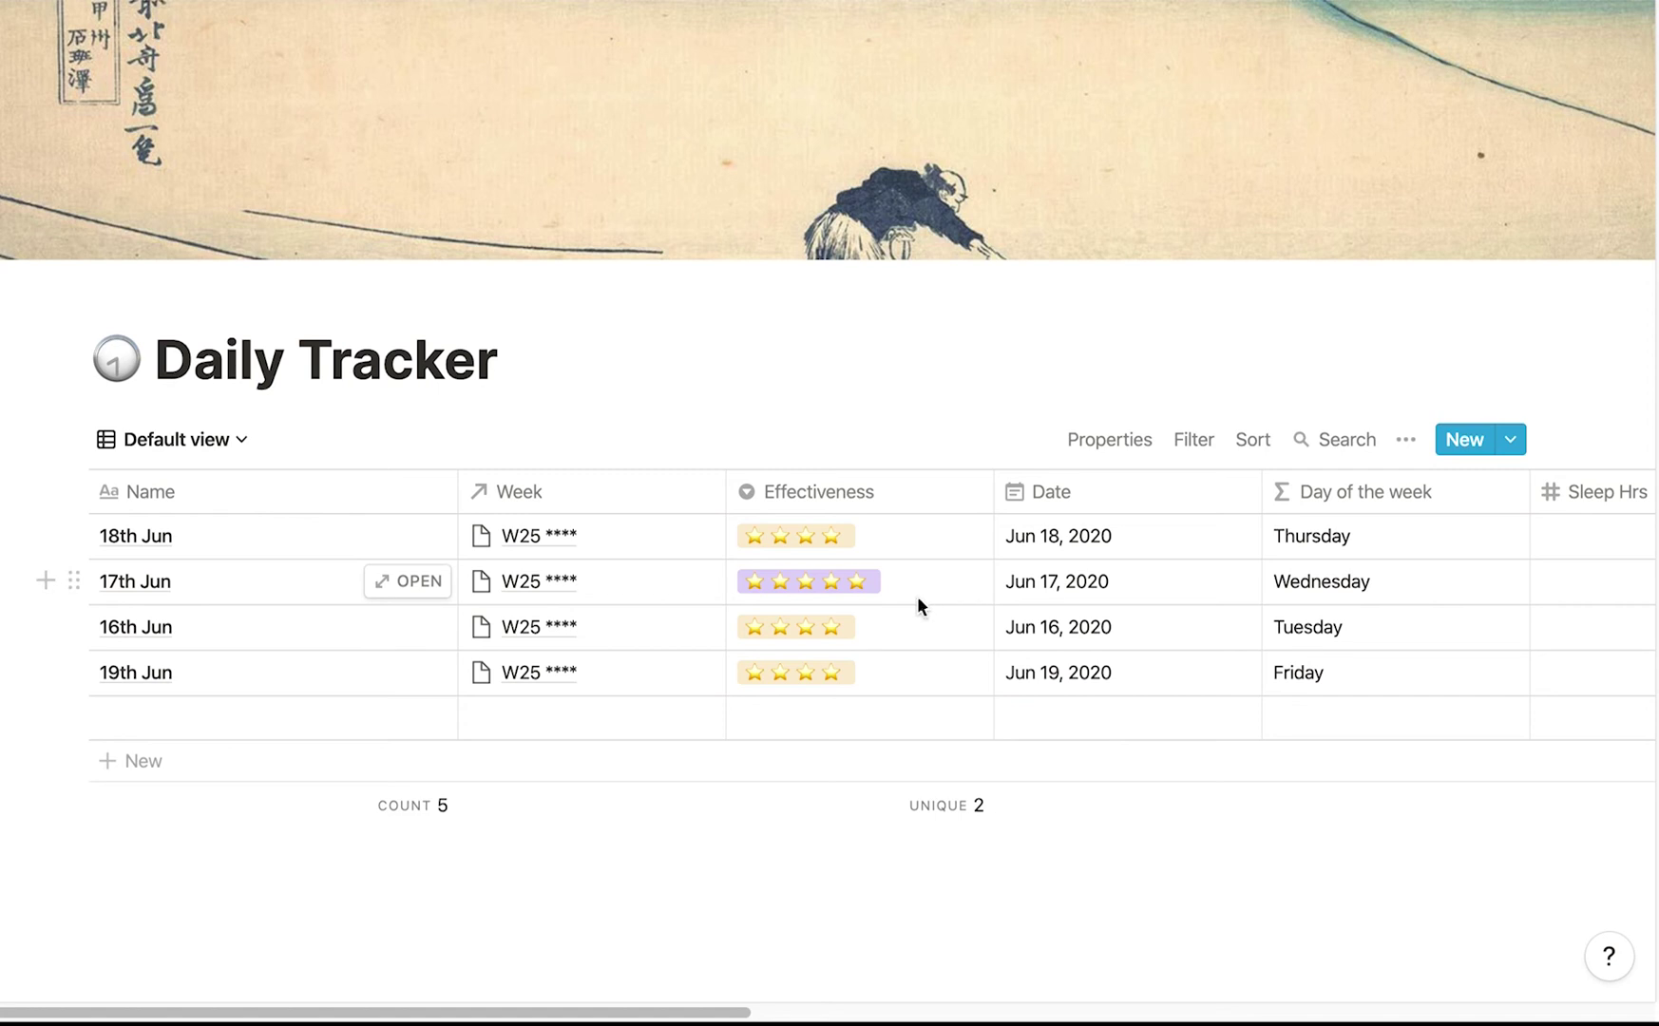
mouse_move(19, 285)
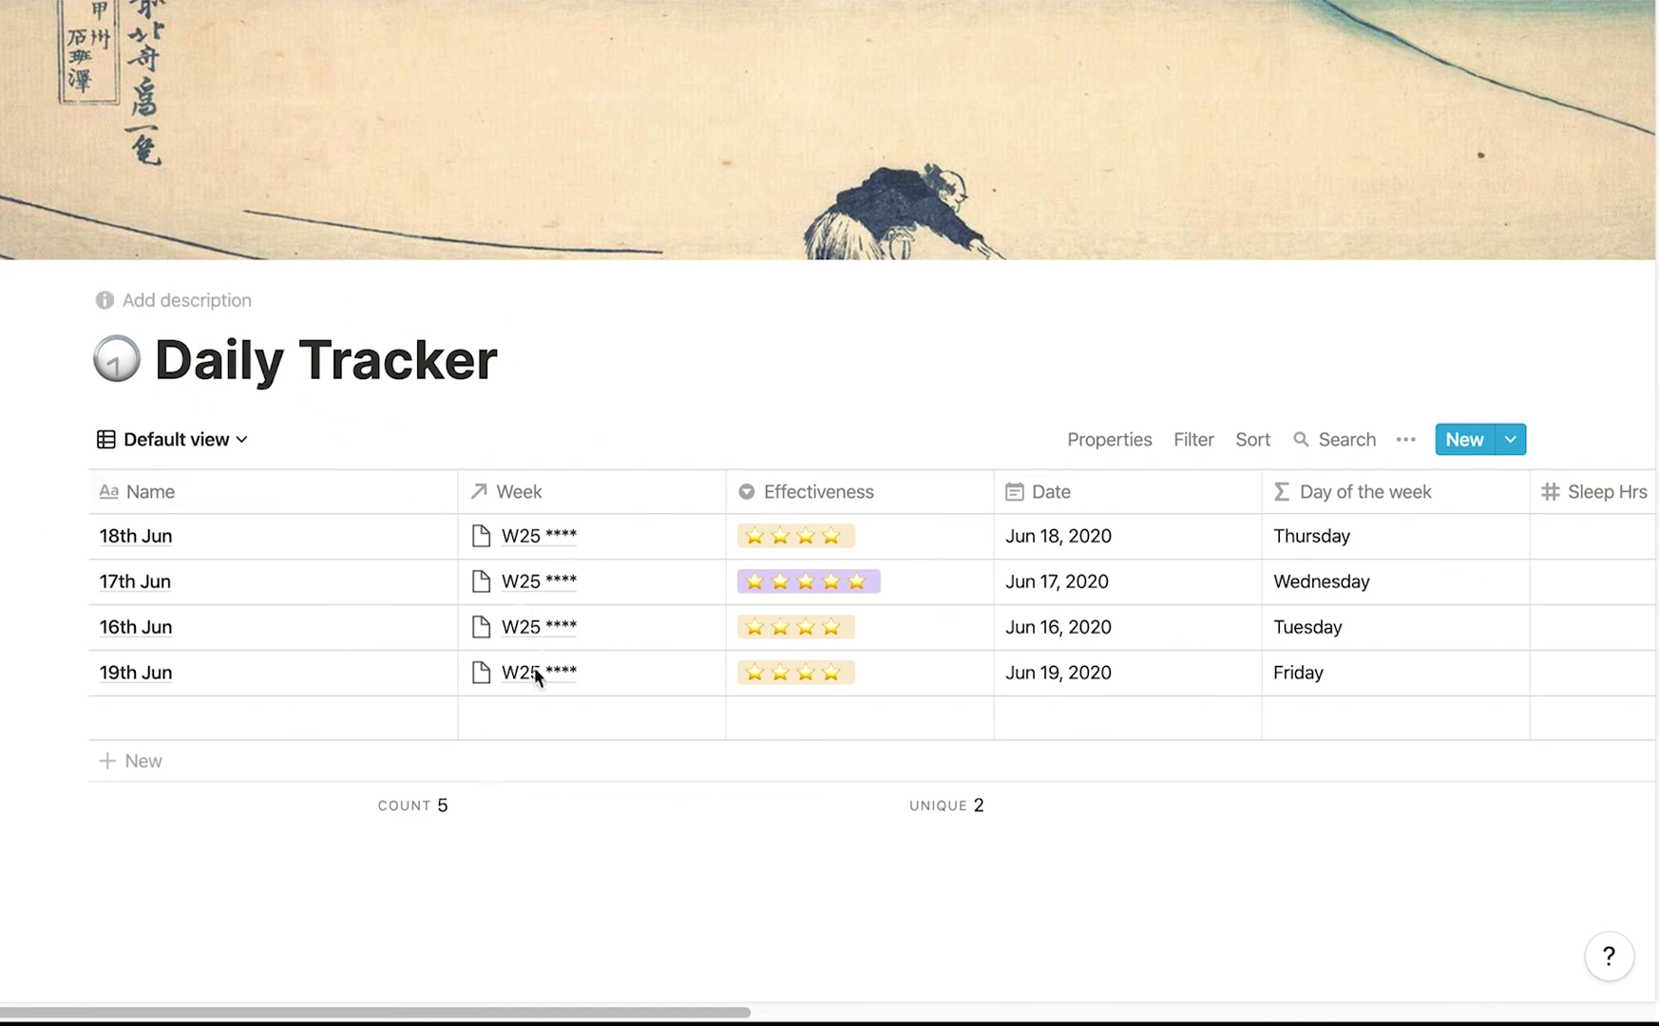
drag(552, 1012, 588, 960)
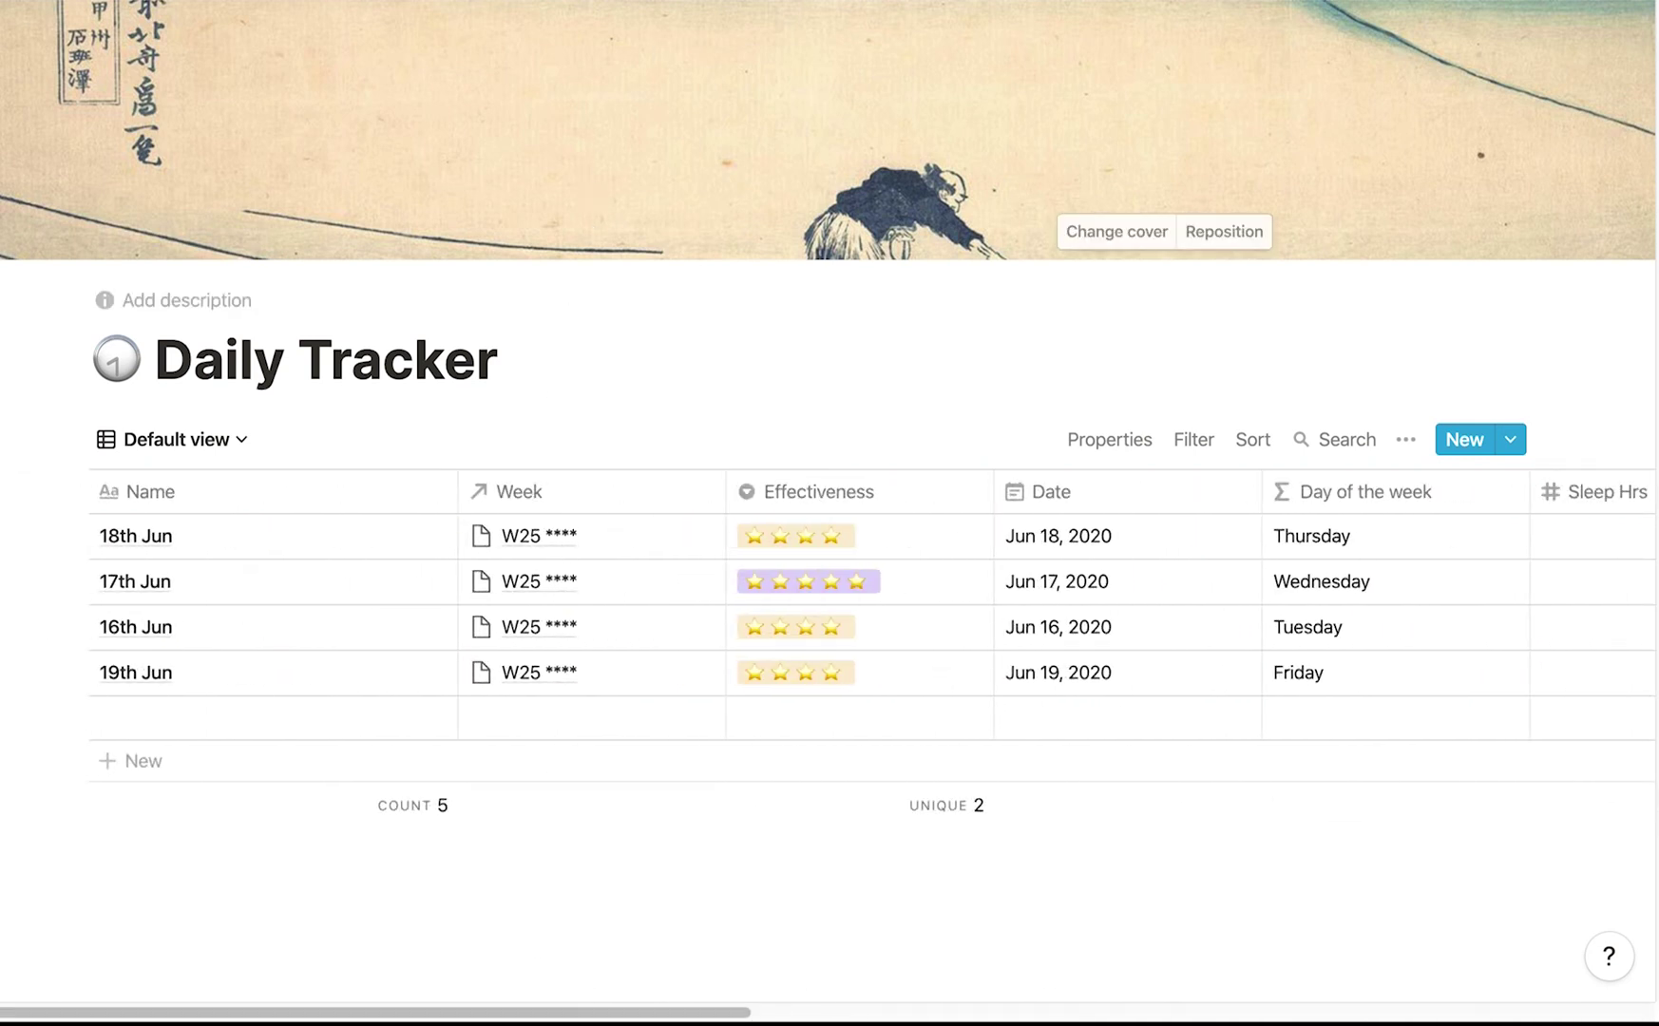